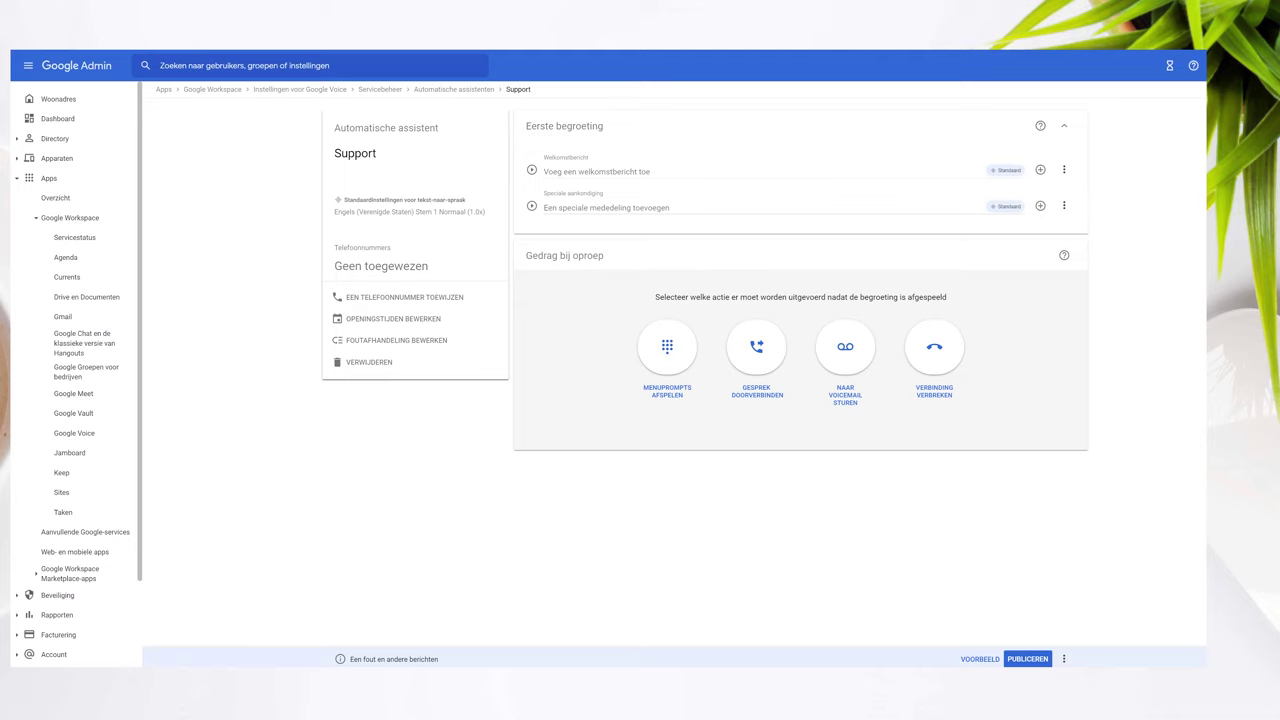
Step: Enter the welcome message "Welkom bij de klantenservice van Peppix Benelux" in the Support assistant's initial greeting and finish editing
click(592, 154)
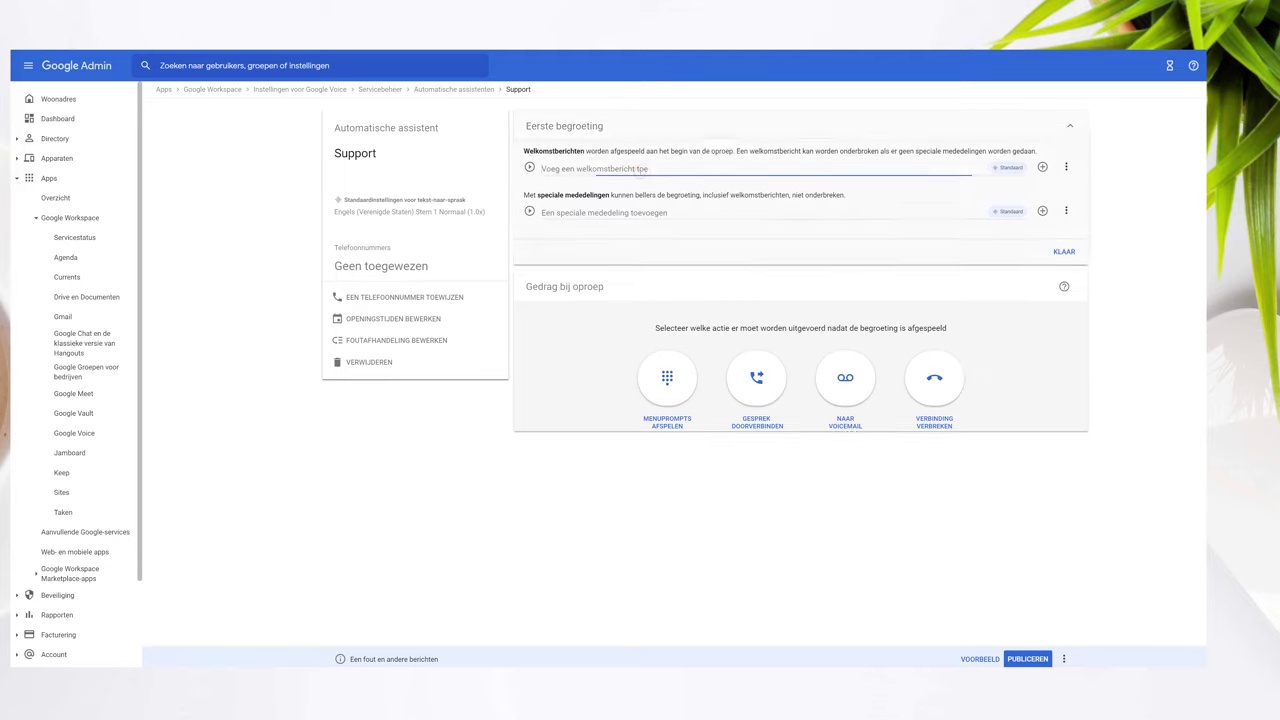
text(Welkom bij de klantenservice van Peppix Benelux)
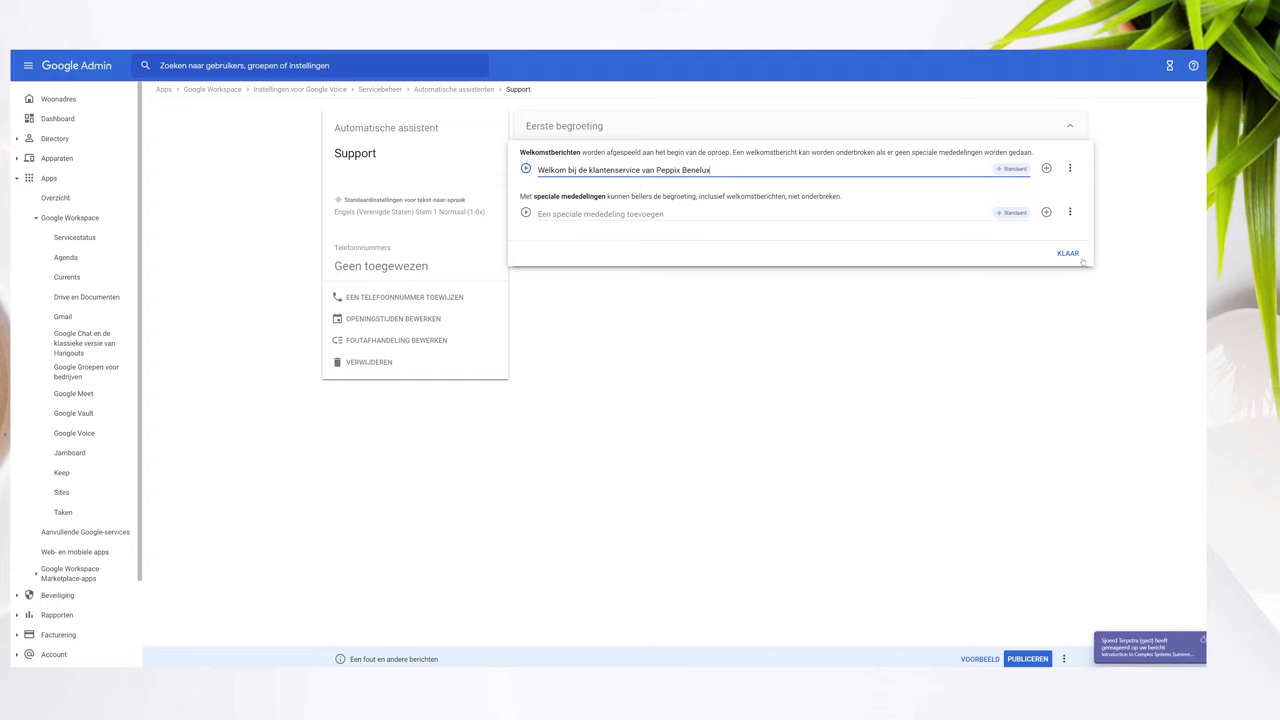
click(1068, 253)
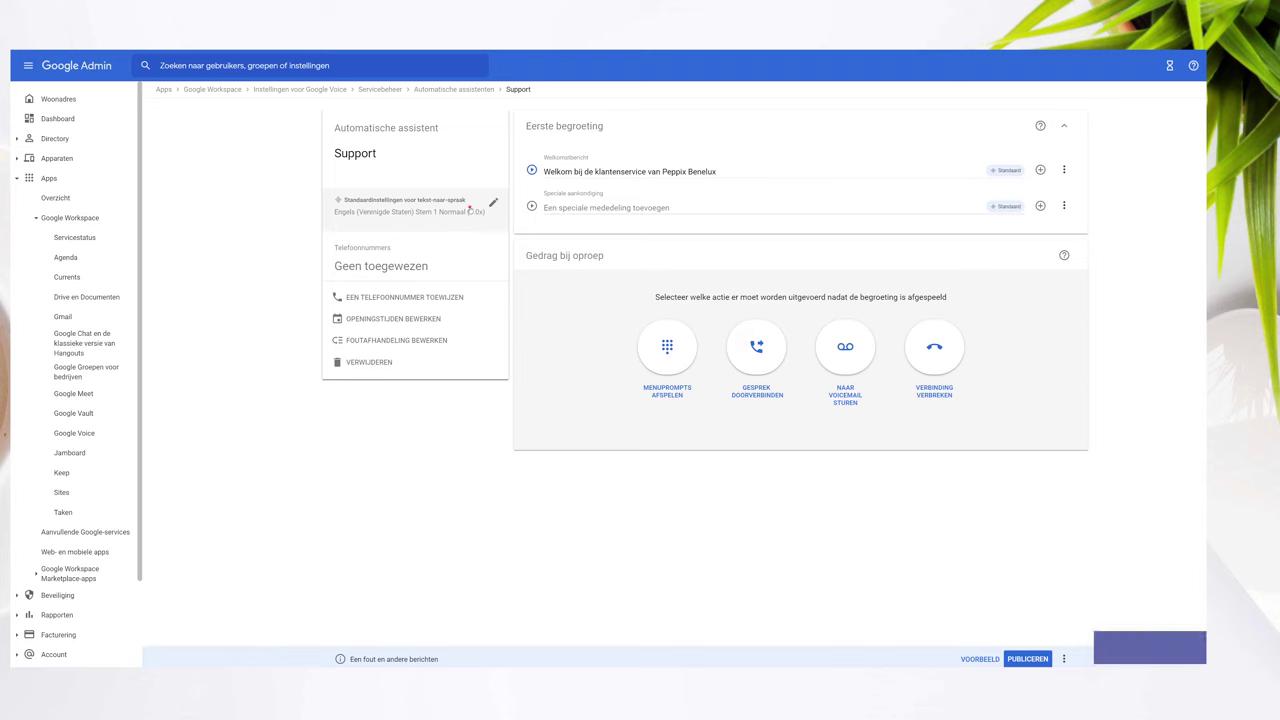
Step: Set the default text-to-speech to Nederlands – nl-NL with Stem 2, save it and preview the welcome message's audio
click(470, 211)
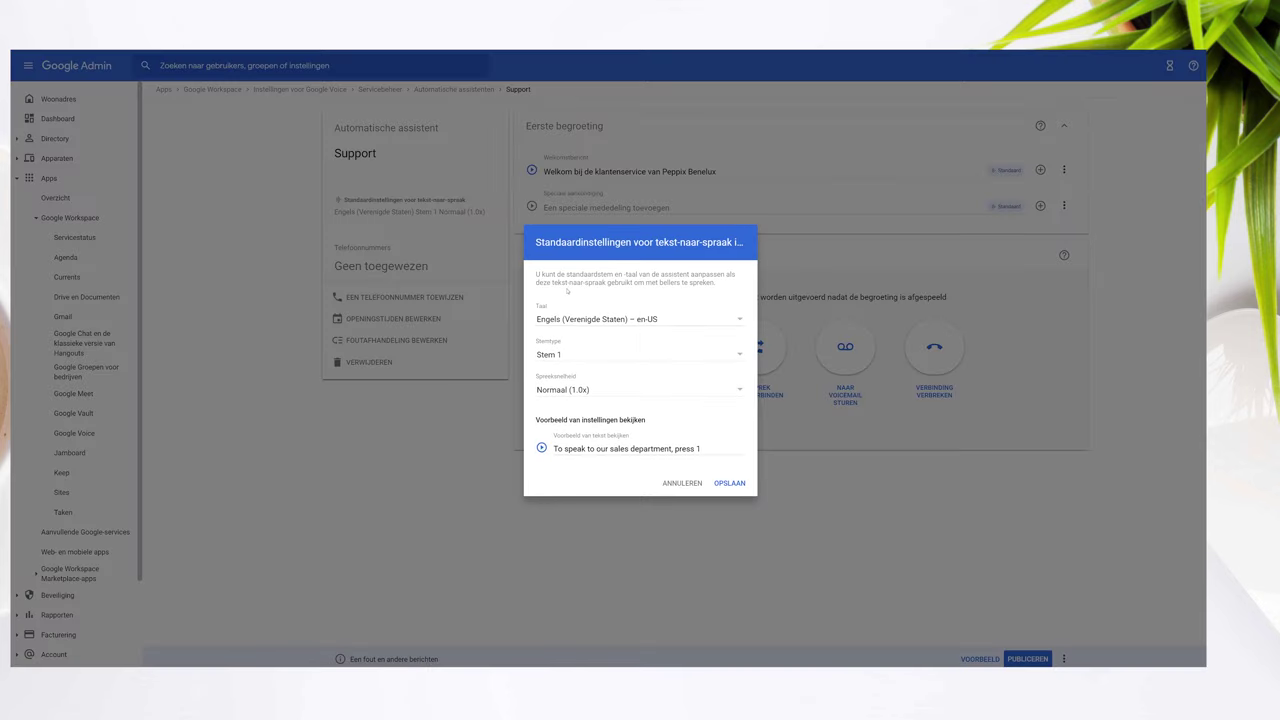
click(567, 318)
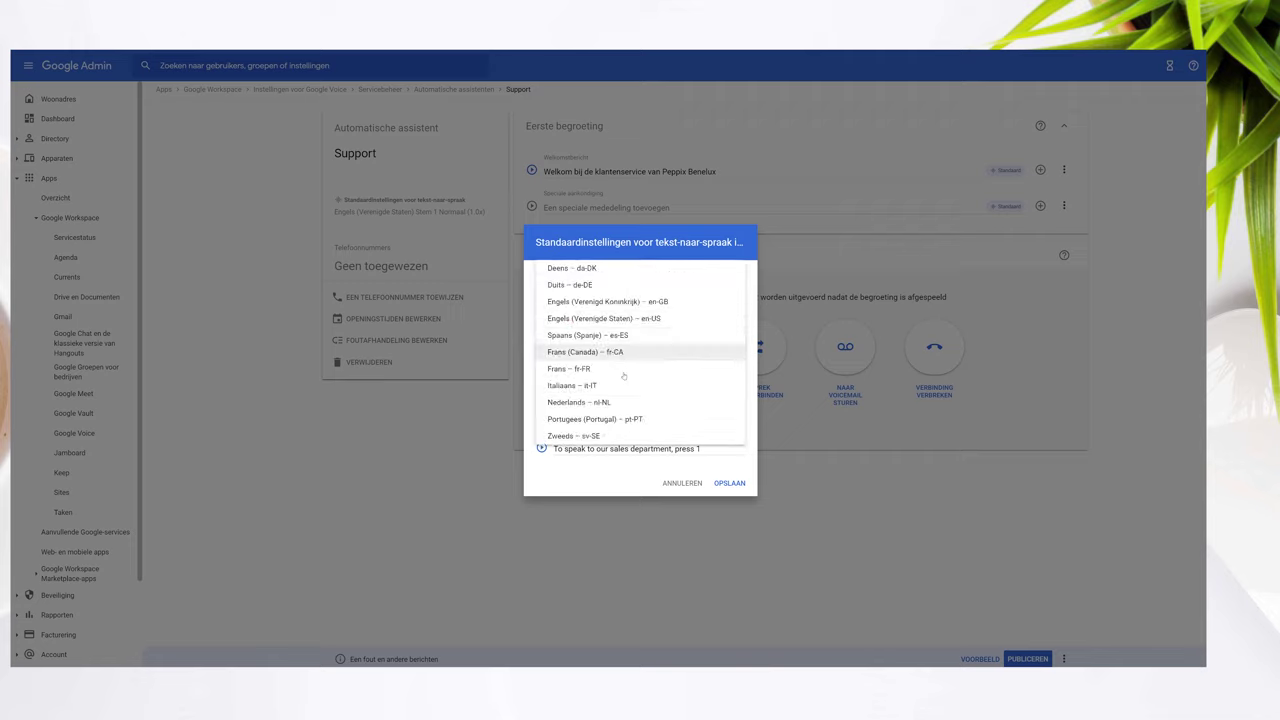
click(605, 399)
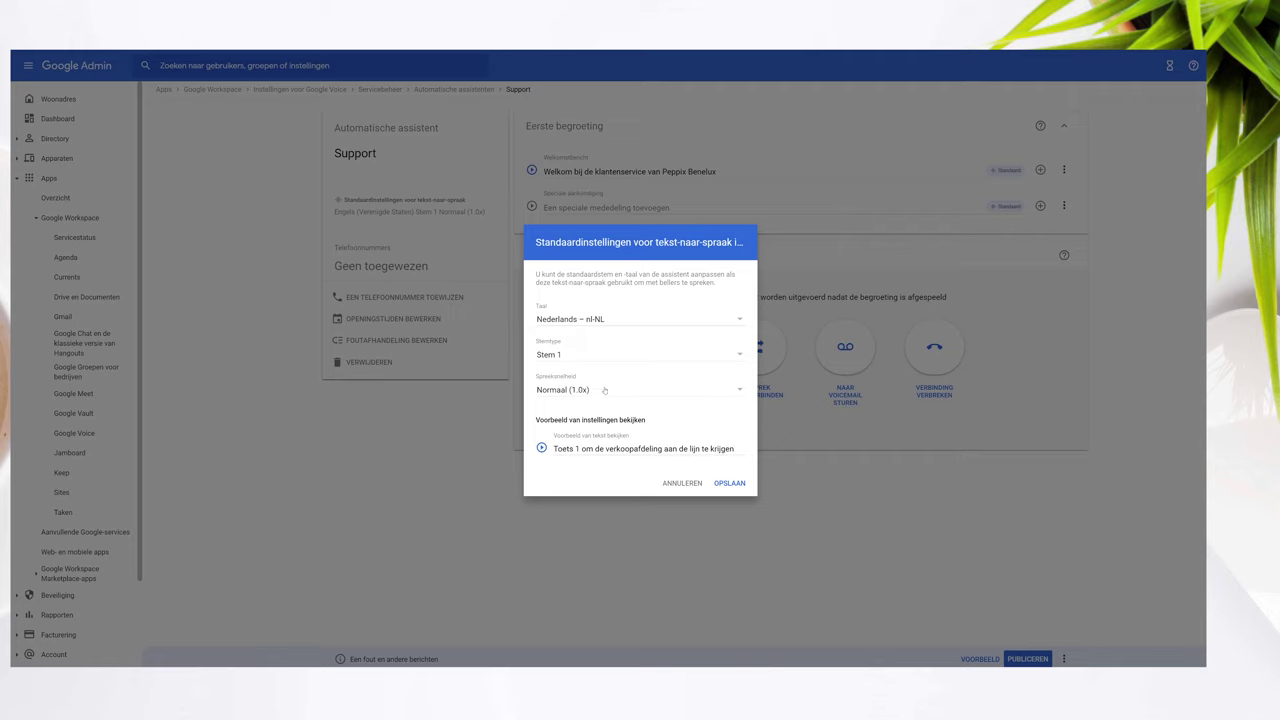
click(541, 449)
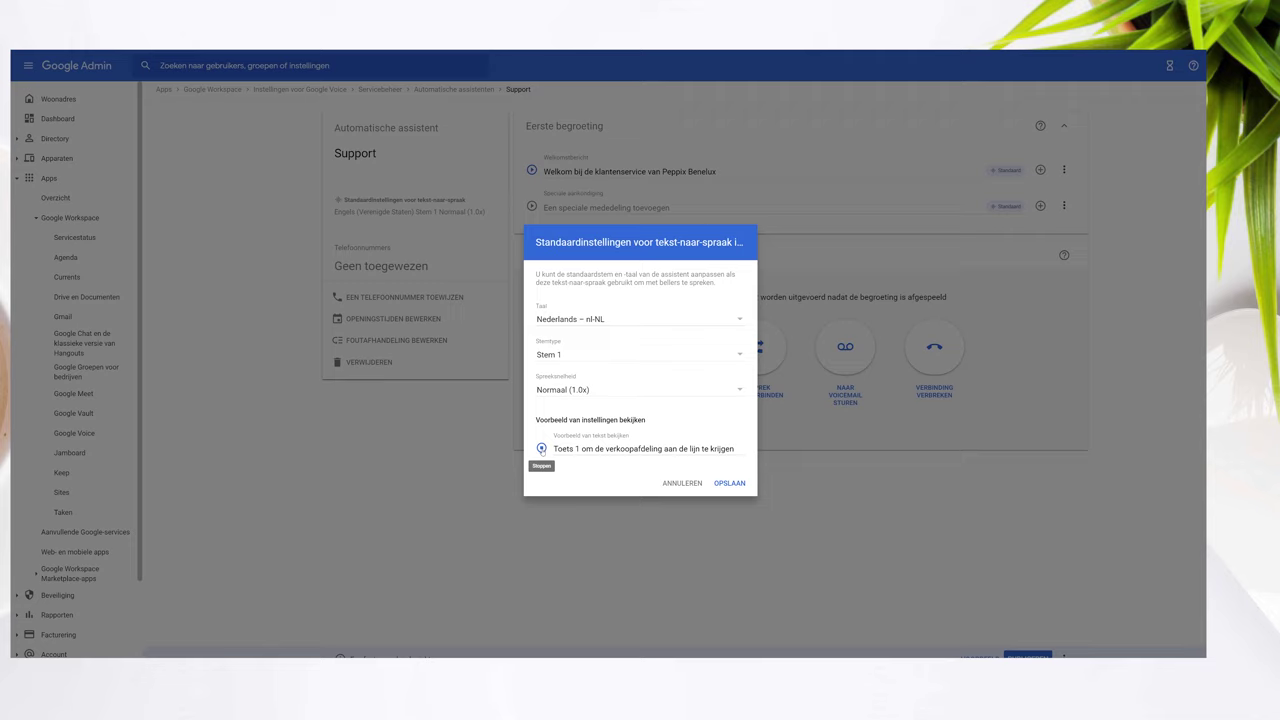
click(546, 354)
click(560, 371)
click(542, 449)
click(730, 486)
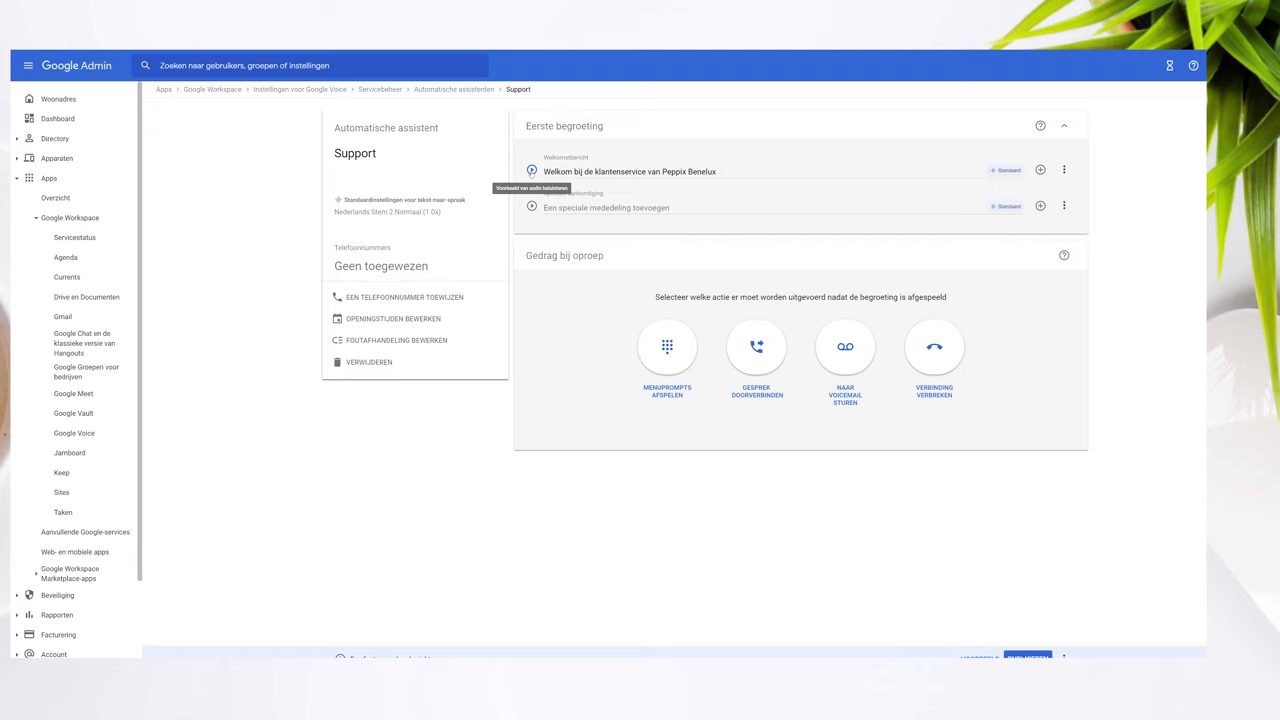
click(531, 171)
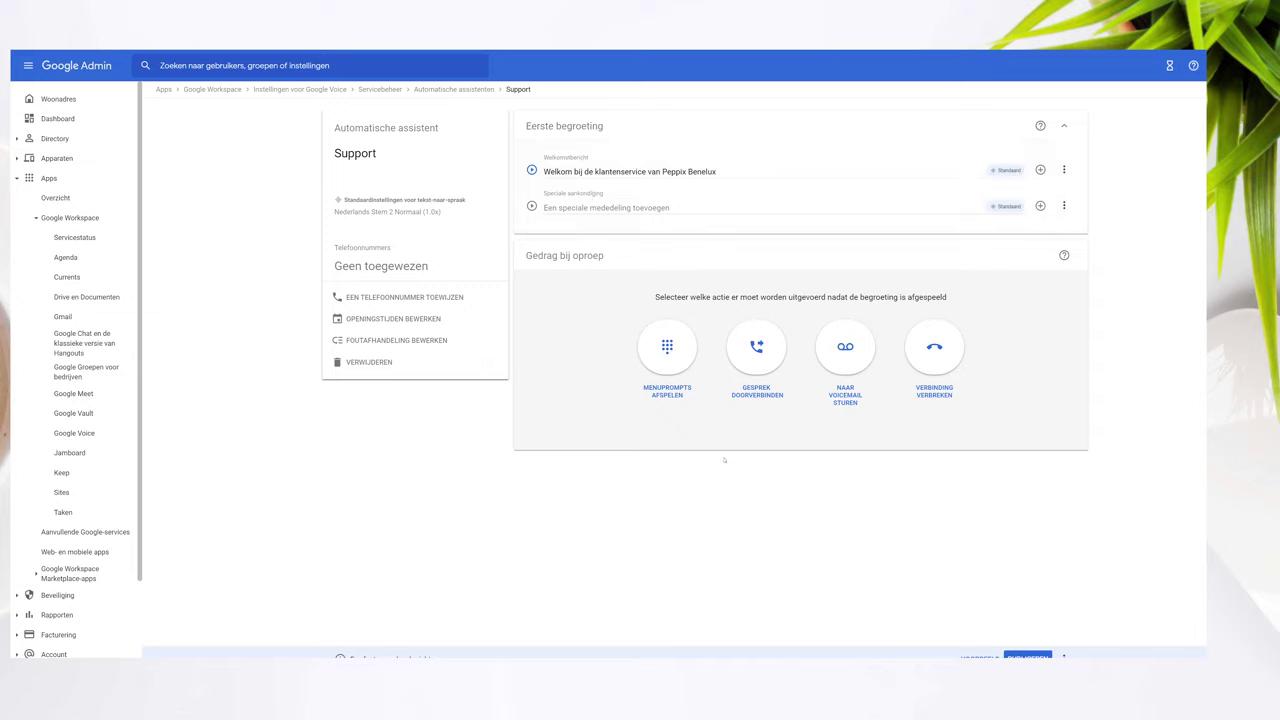
Step: Try to publish the Support assistant in order to assign it a new phone number
click(470, 302)
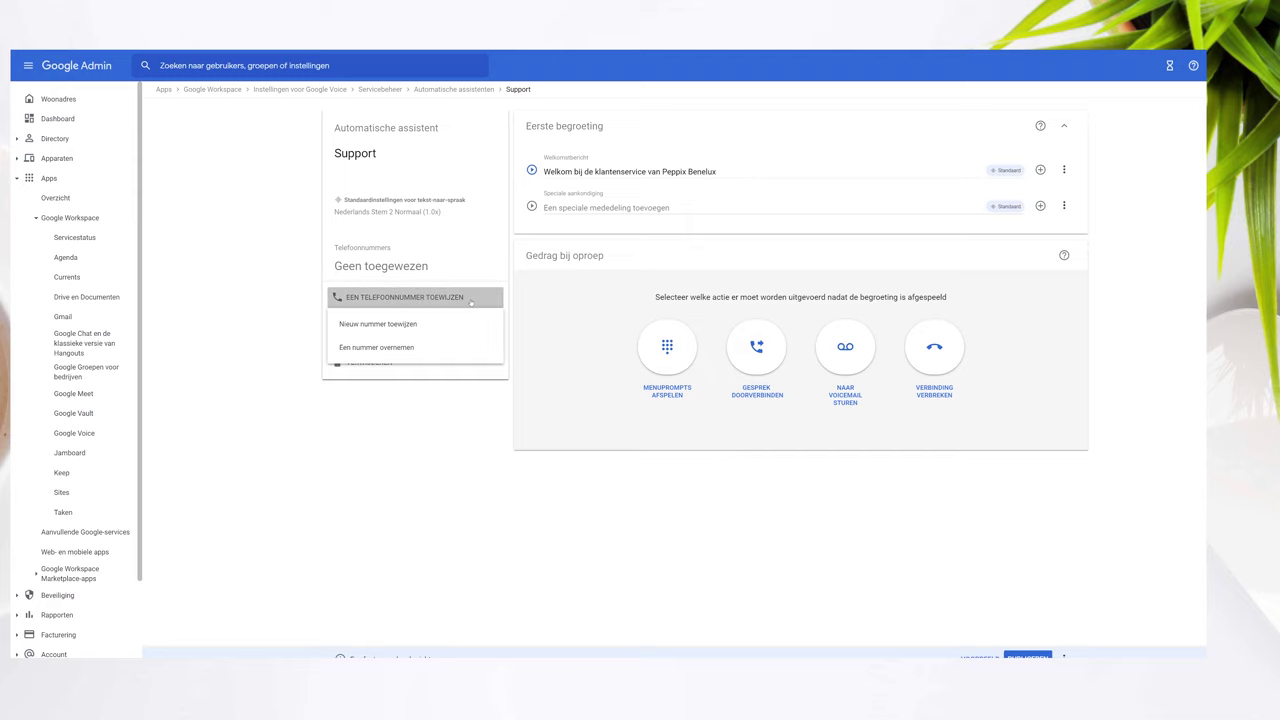
click(421, 324)
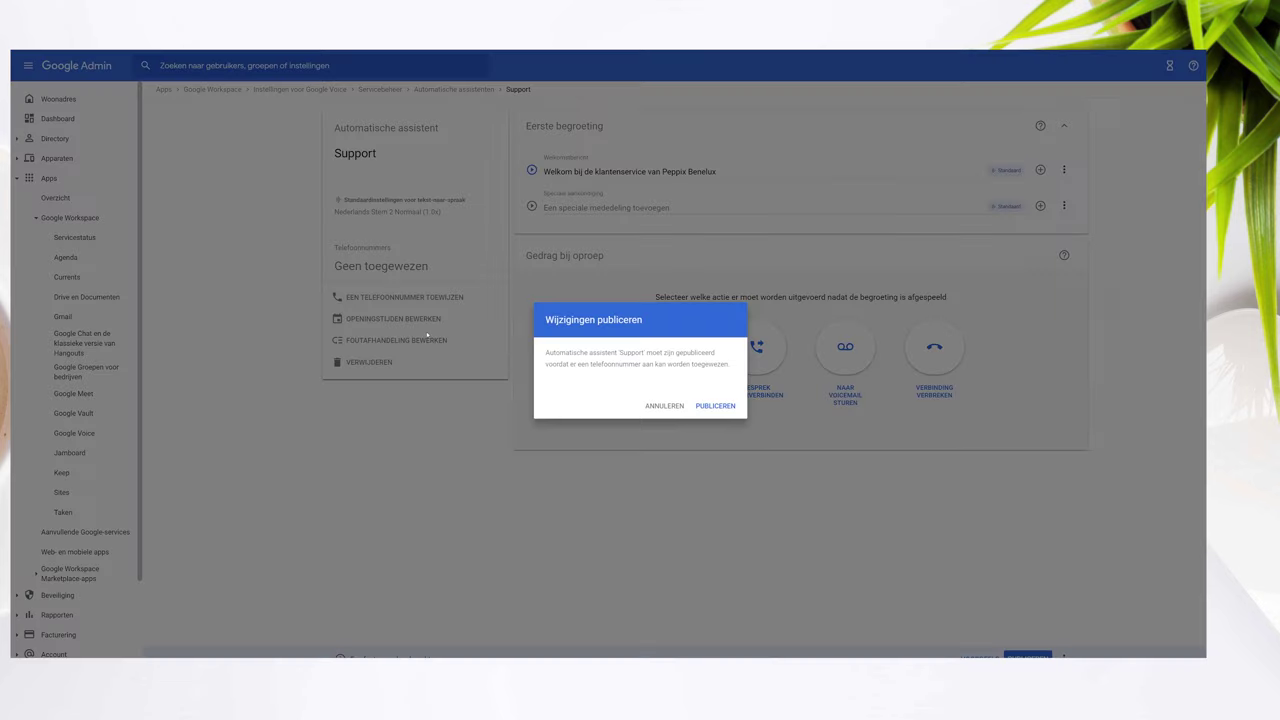
click(737, 412)
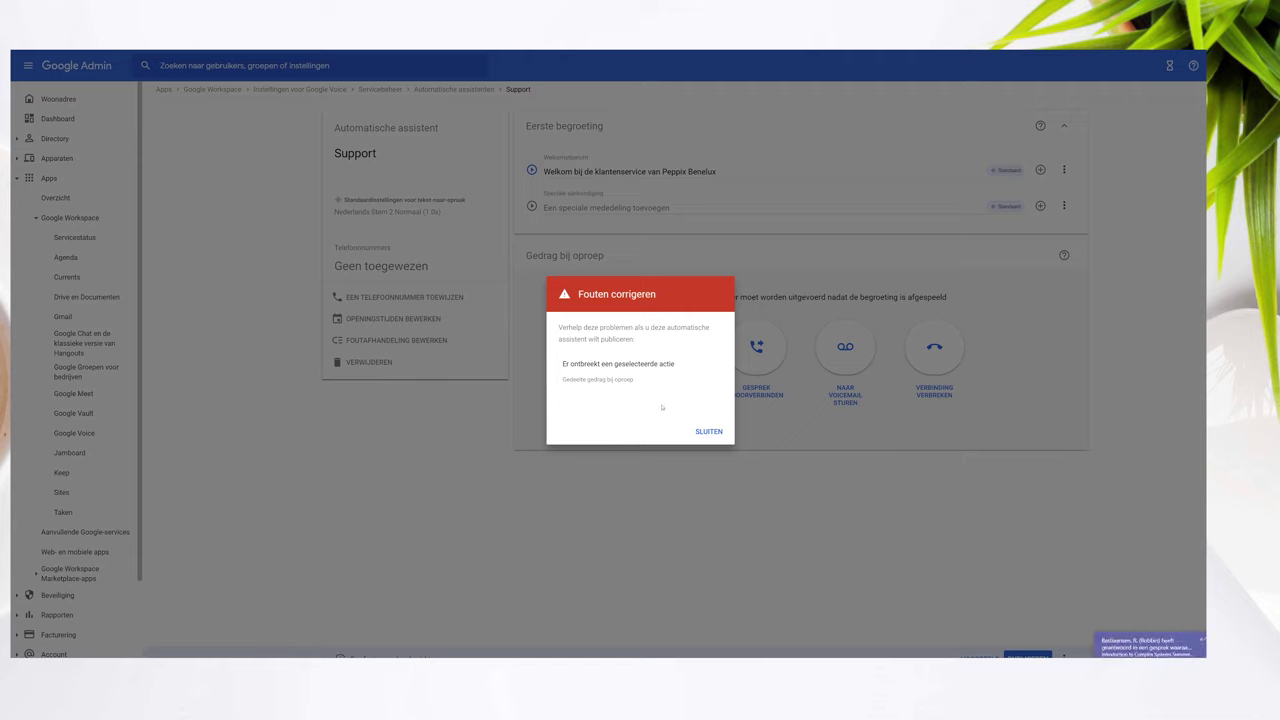
click(705, 434)
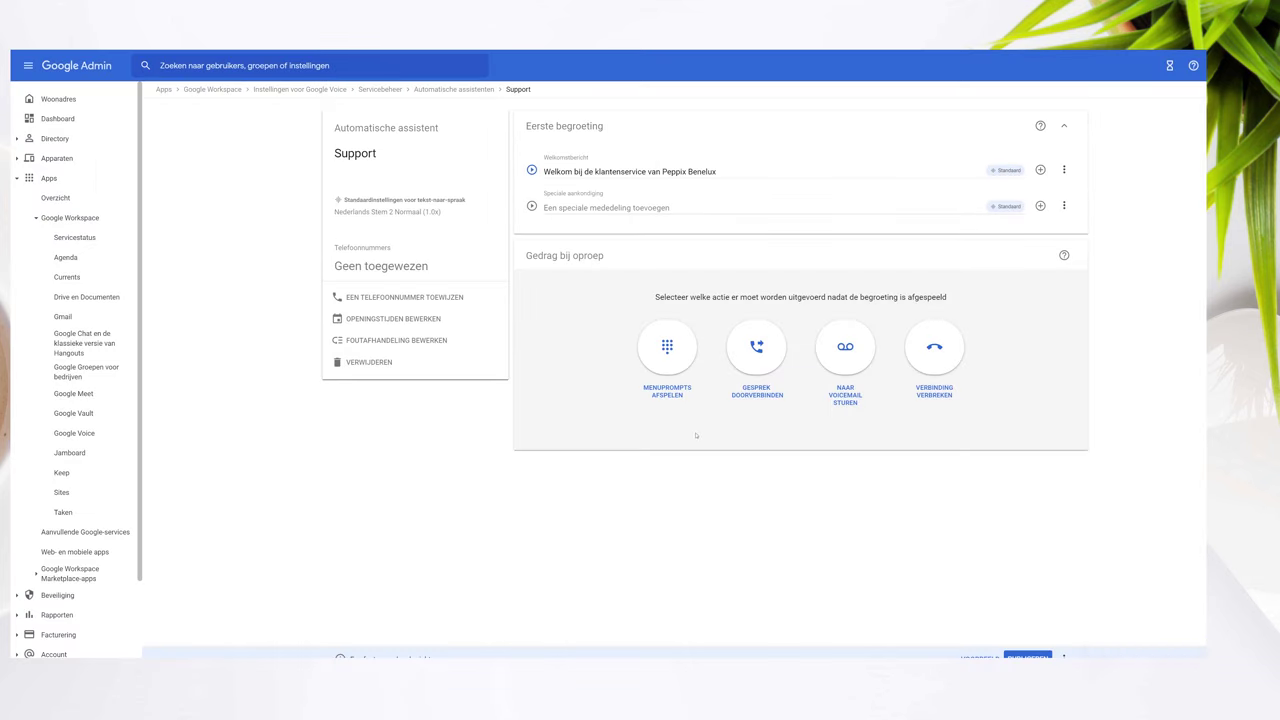
Step: Add menu prompts with "Toets 1 door naar de klantenservice" for key 1 and the action Het gesprek doorverbinden
click(667, 348)
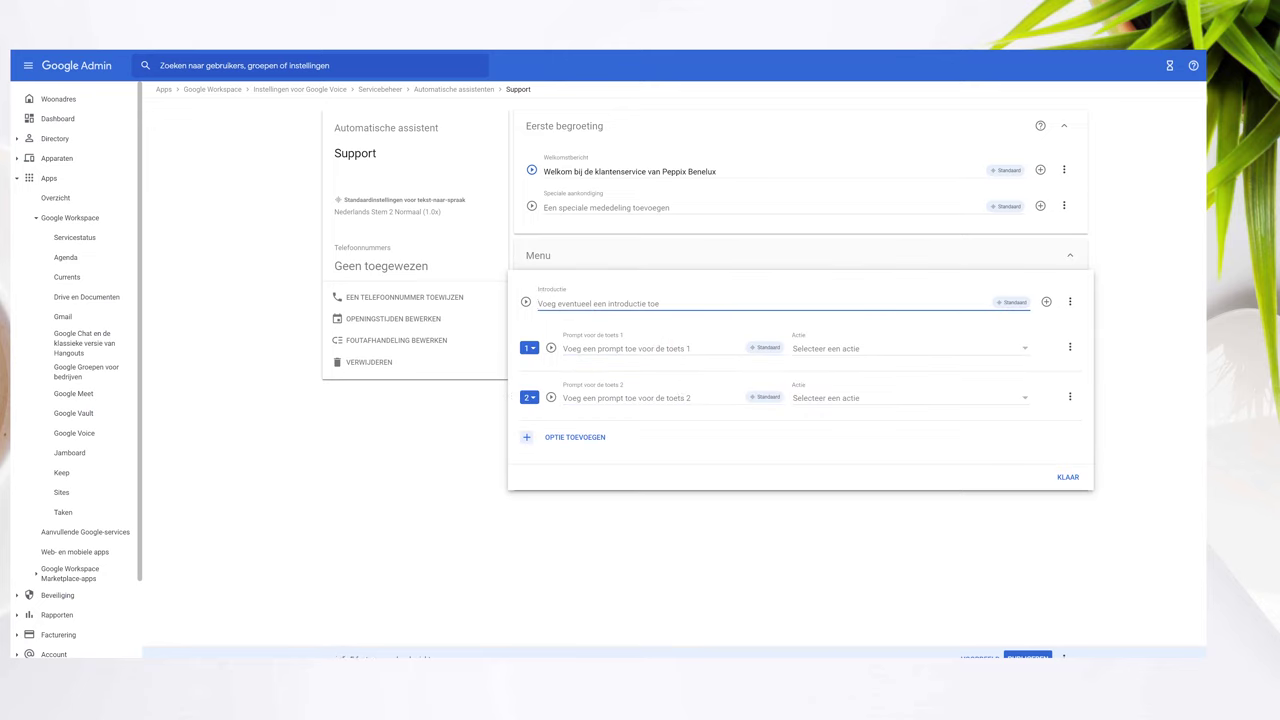
click(613, 348)
text(Toets door)
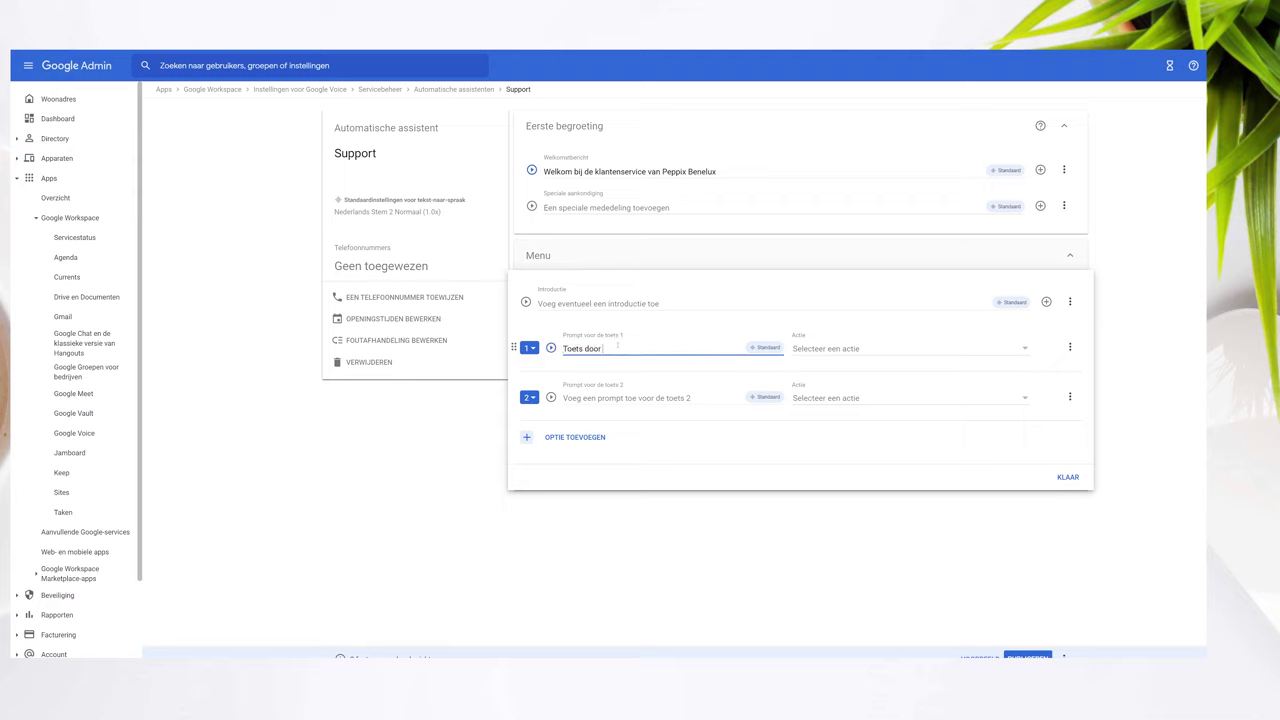
text( naar de klantensericv)
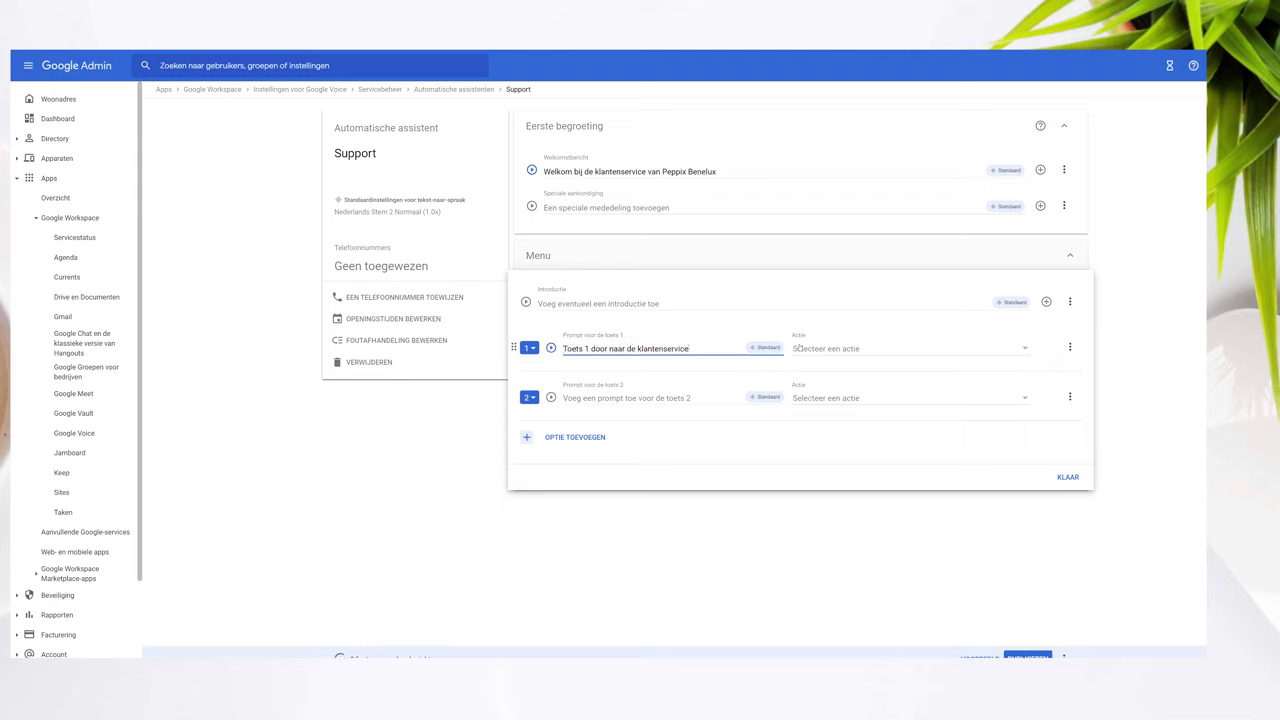
click(905, 348)
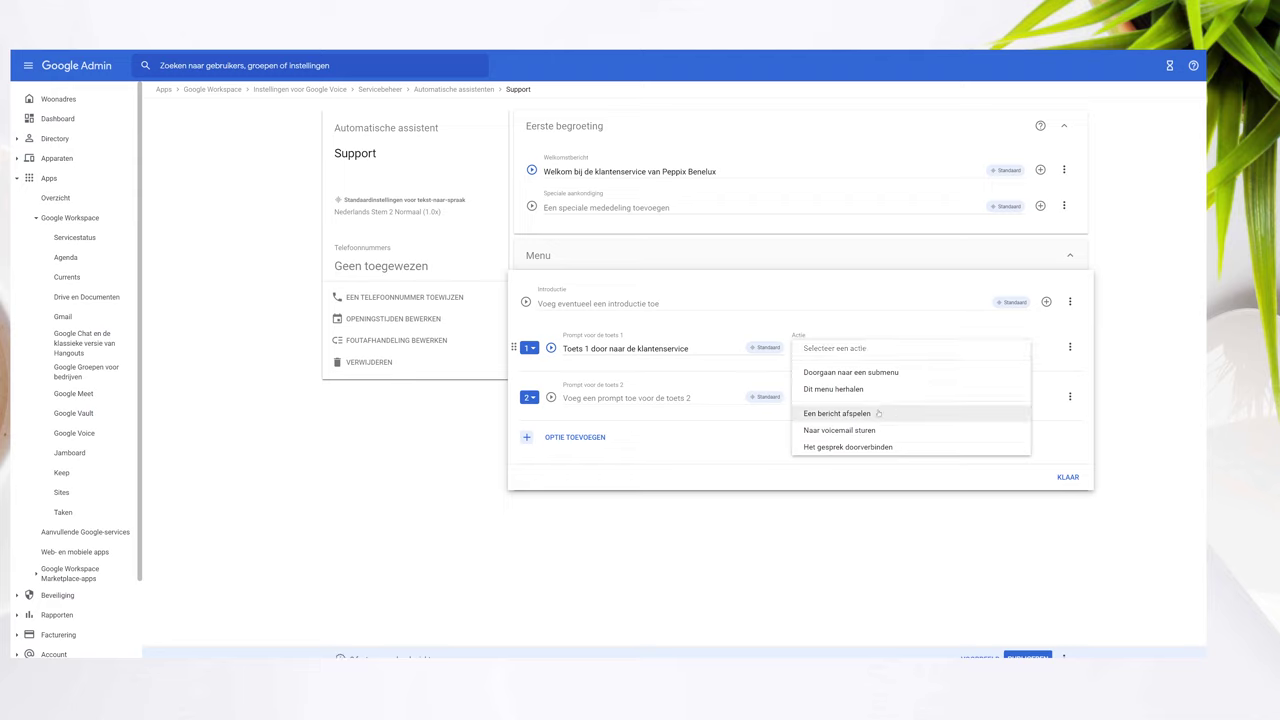
click(897, 448)
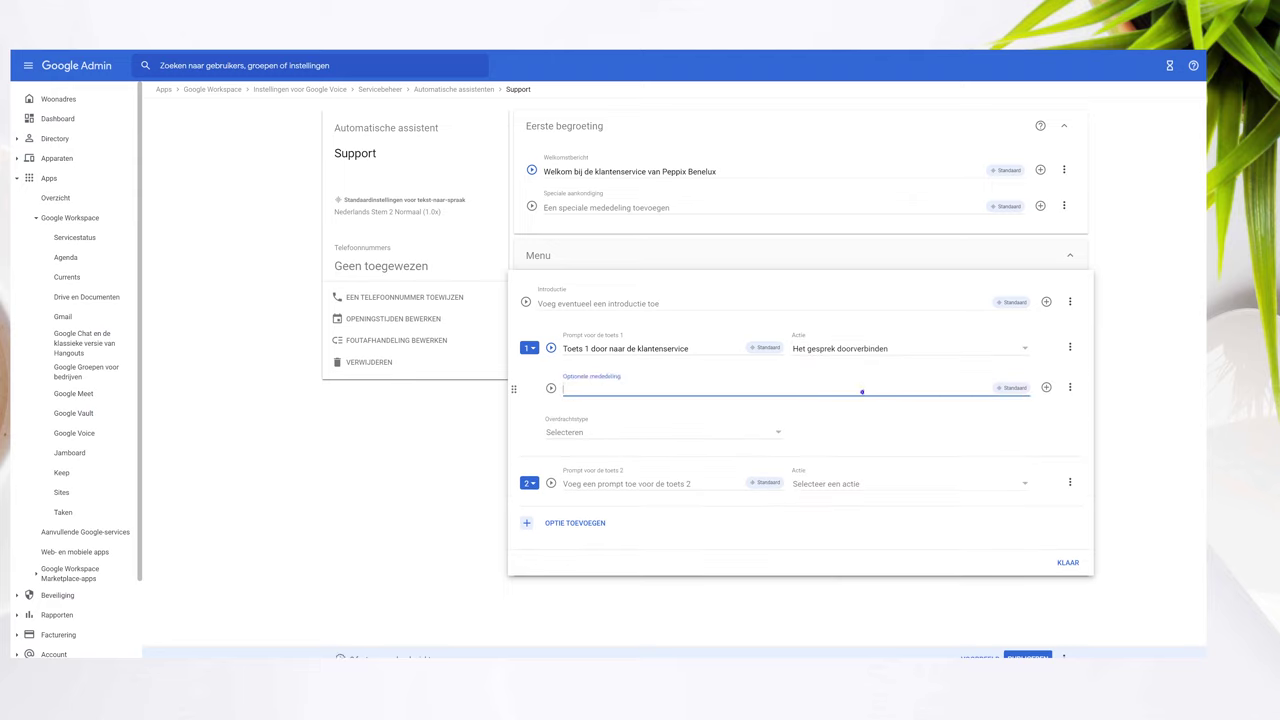
Step: Set key 1's transfer type to Gebruiker and choose the suggested colleague as the target user
right_click(862, 392)
click(829, 397)
click(600, 435)
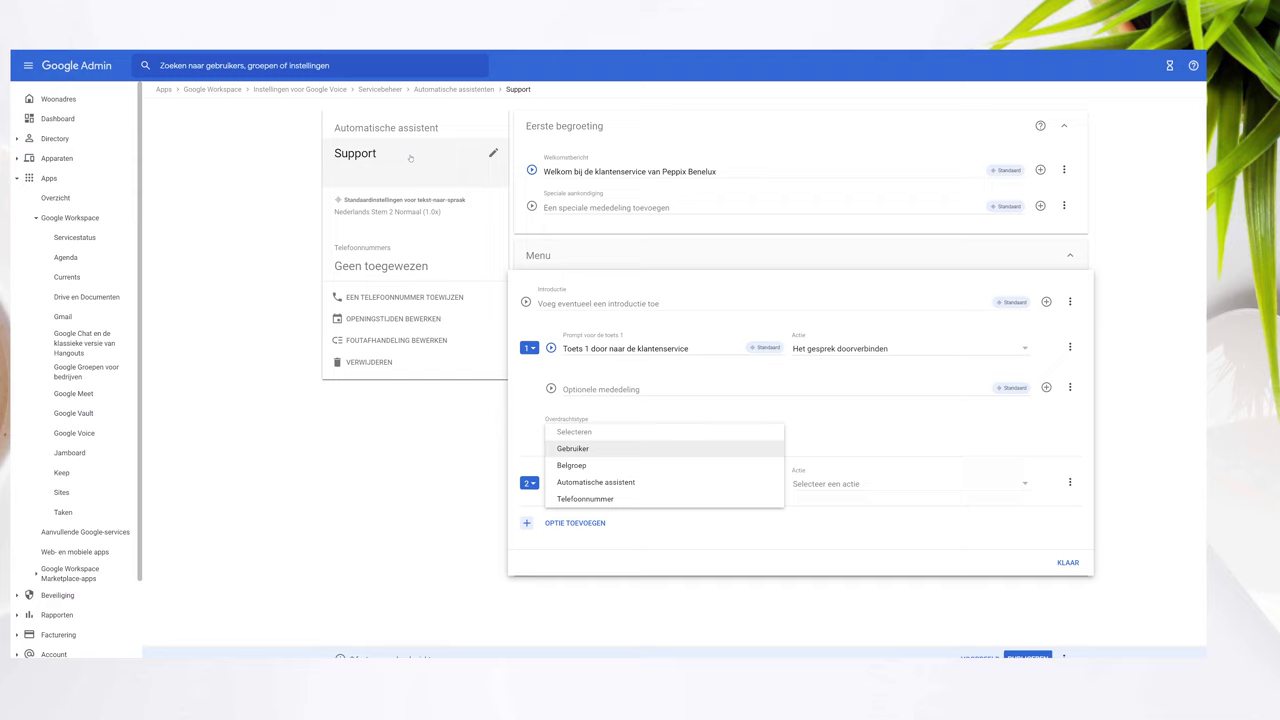
click(634, 449)
click(826, 432)
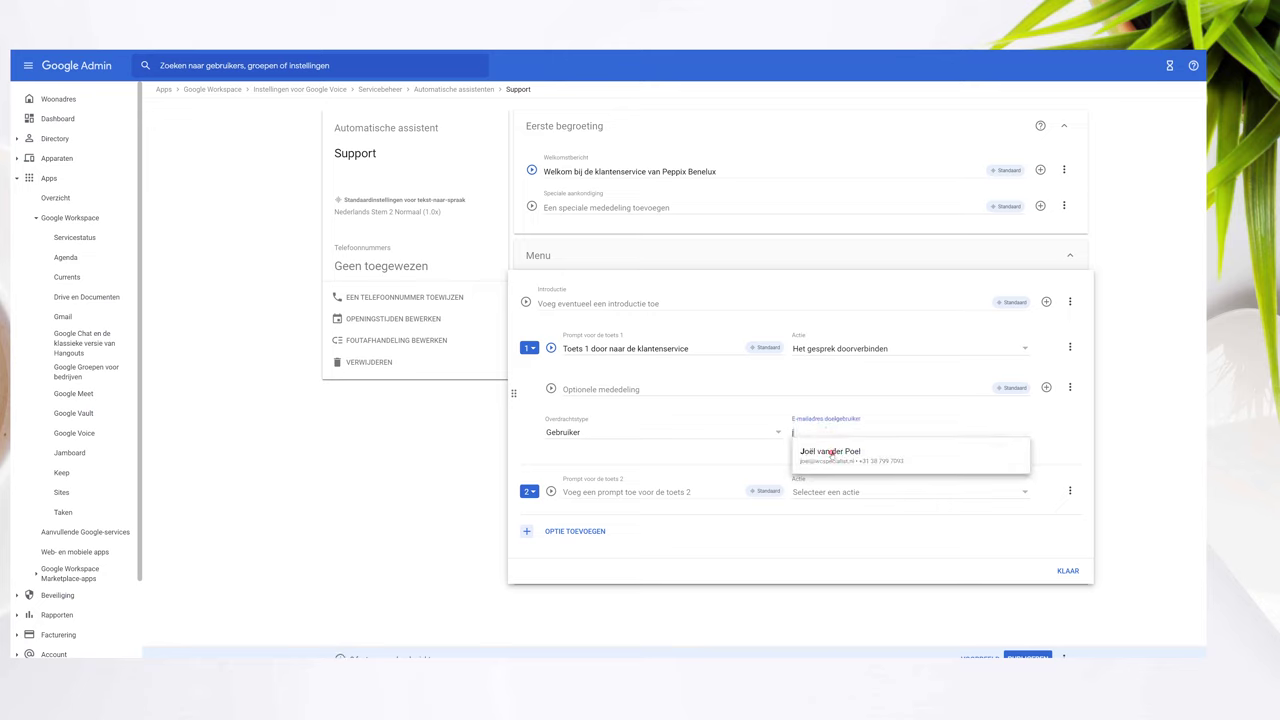
click(830, 452)
Step: Enter the key 2 prompt "Toets 2 om door te gaan naar de sales" and reword key 1's to "Toets 1 door te gaan naar de klantenservice"
click(606, 491)
text(Toets 1 door naar de klantenservice)
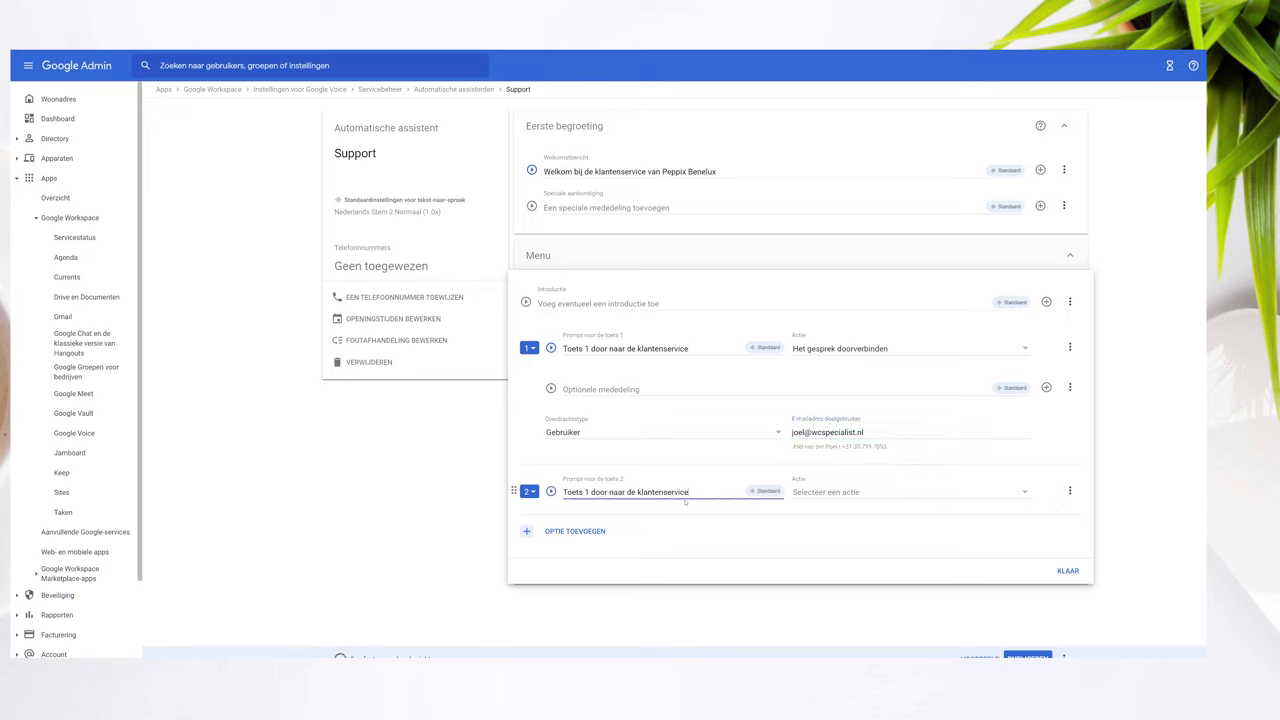
double_click(665, 492)
text(sales)
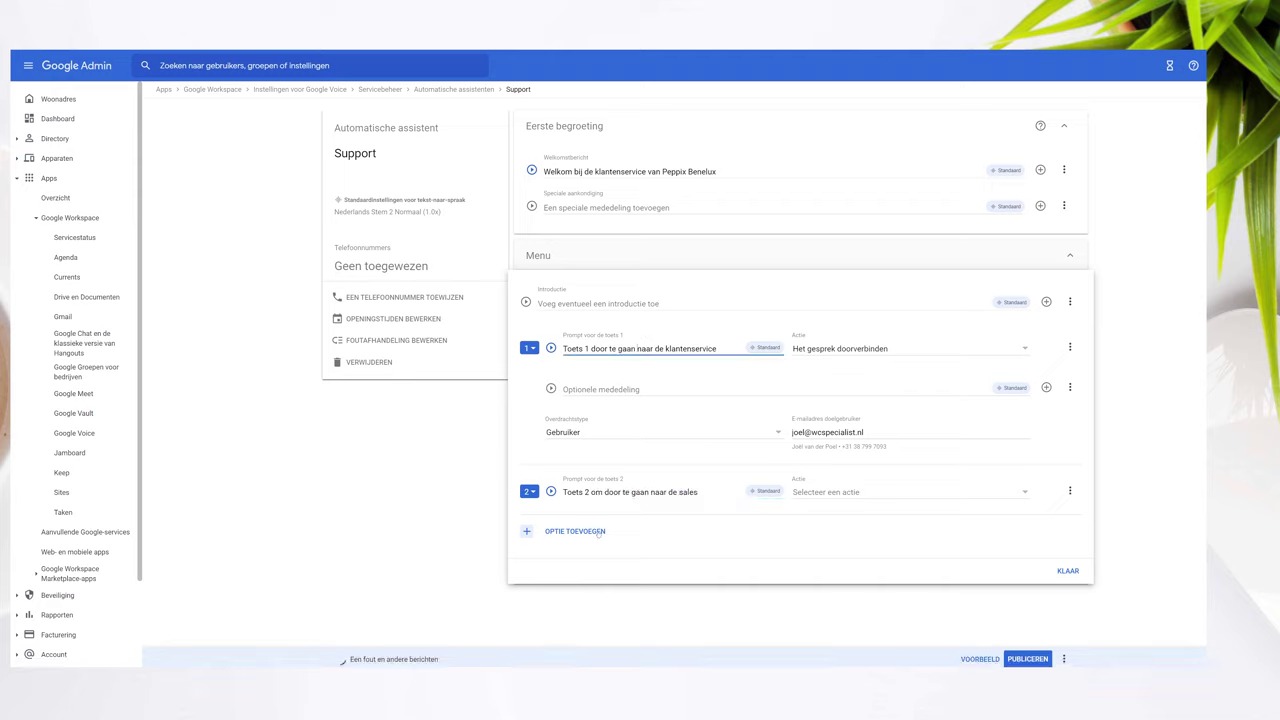
click(575, 531)
click(1070, 541)
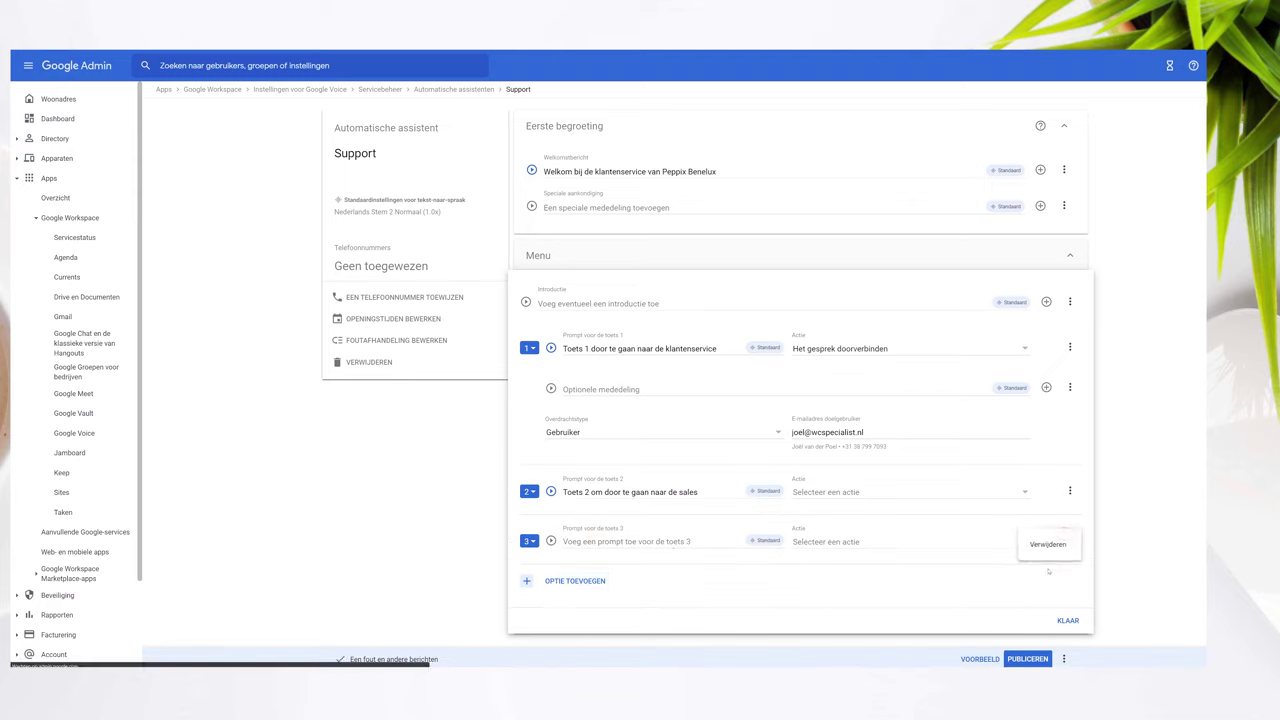
click(1048, 545)
Step: Set key 2's action to Het gesprek doorverbinden with transfer type Automatische assistent and Sales as the target assistant
click(903, 491)
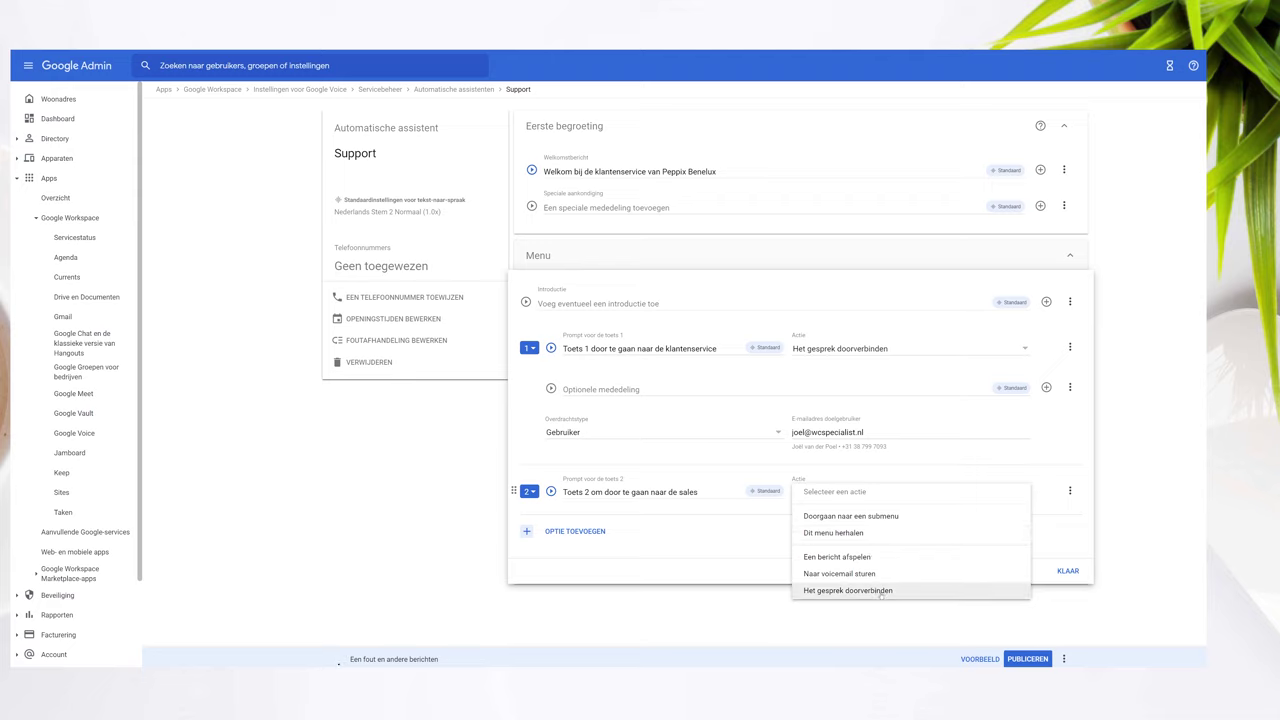
click(862, 592)
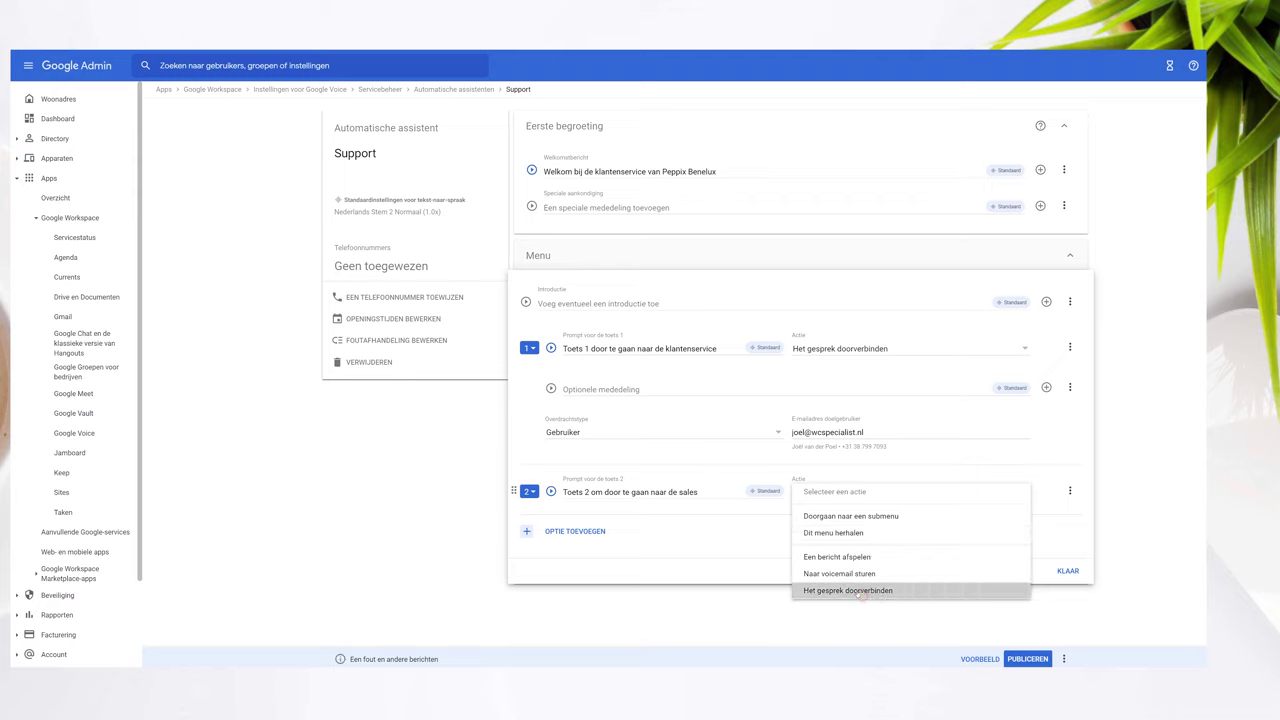
click(584, 577)
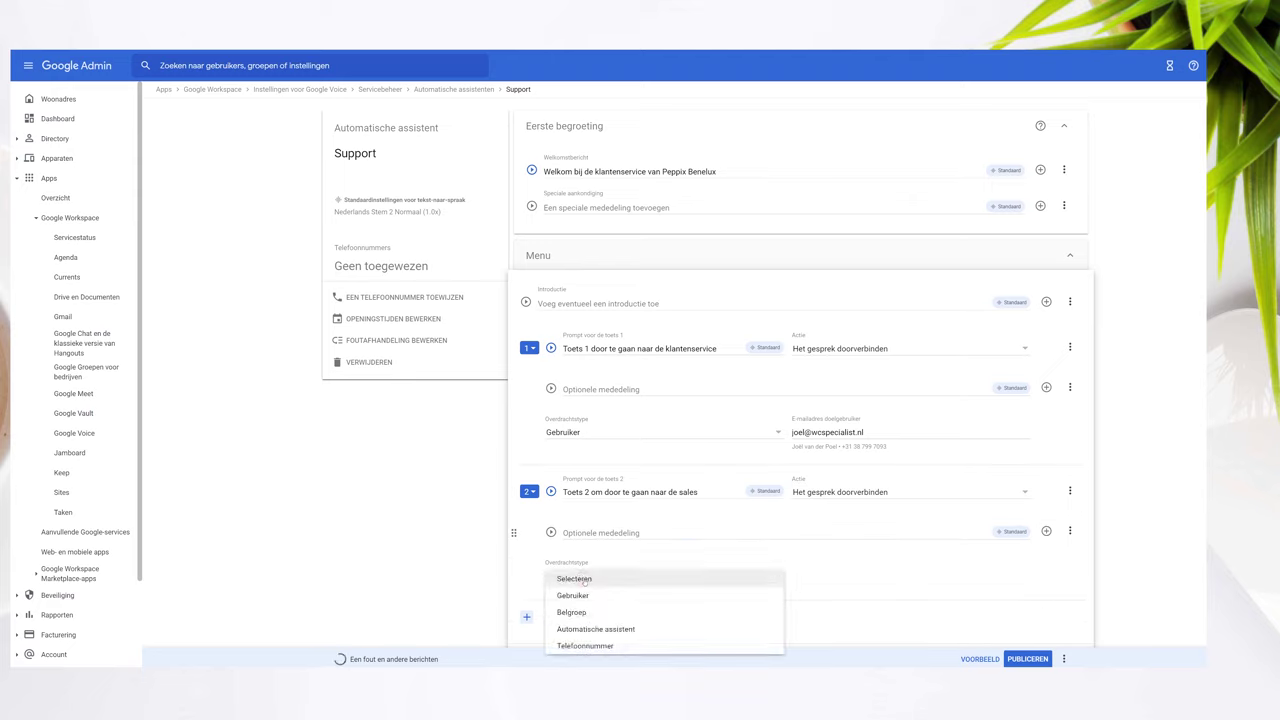
click(604, 629)
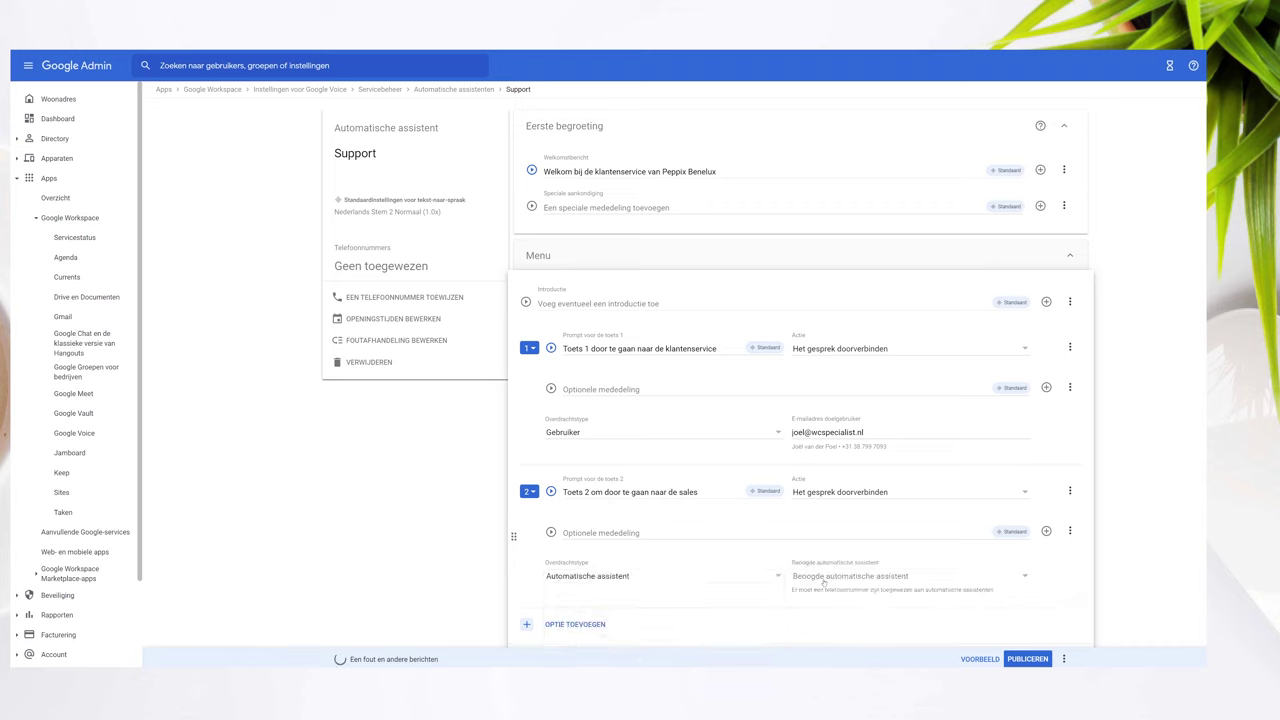
click(824, 579)
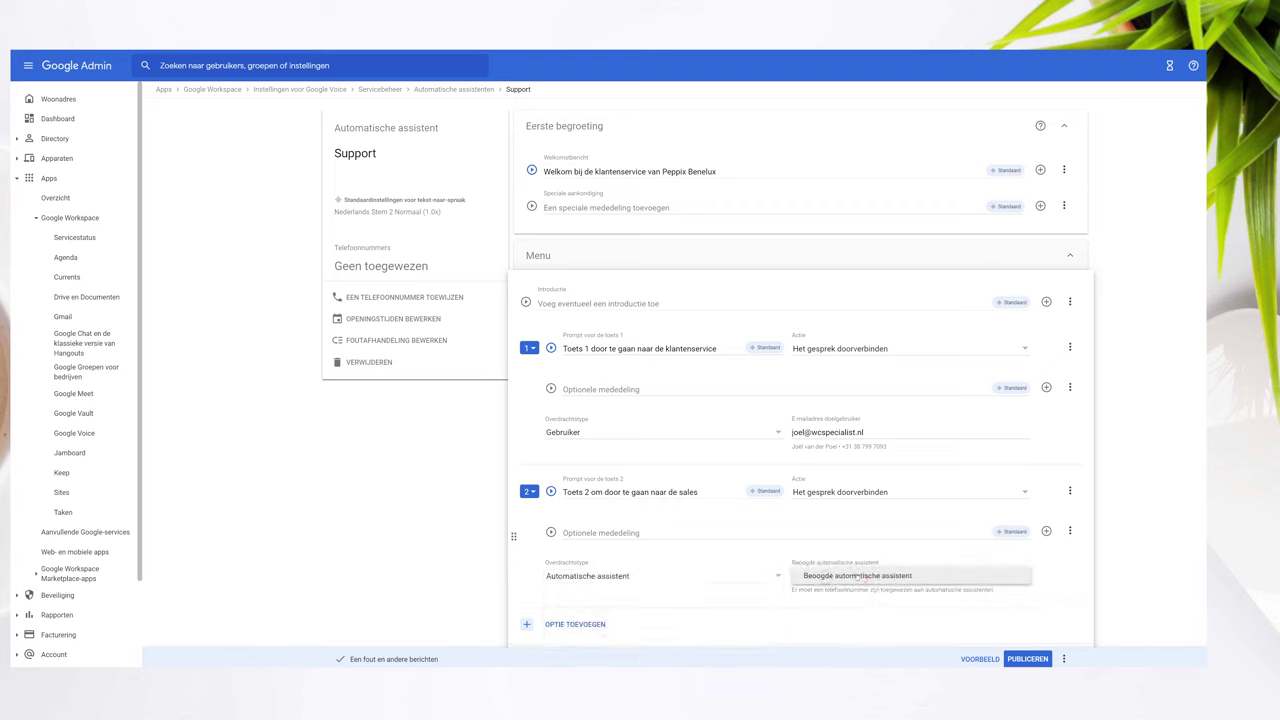
click(857, 576)
click(843, 576)
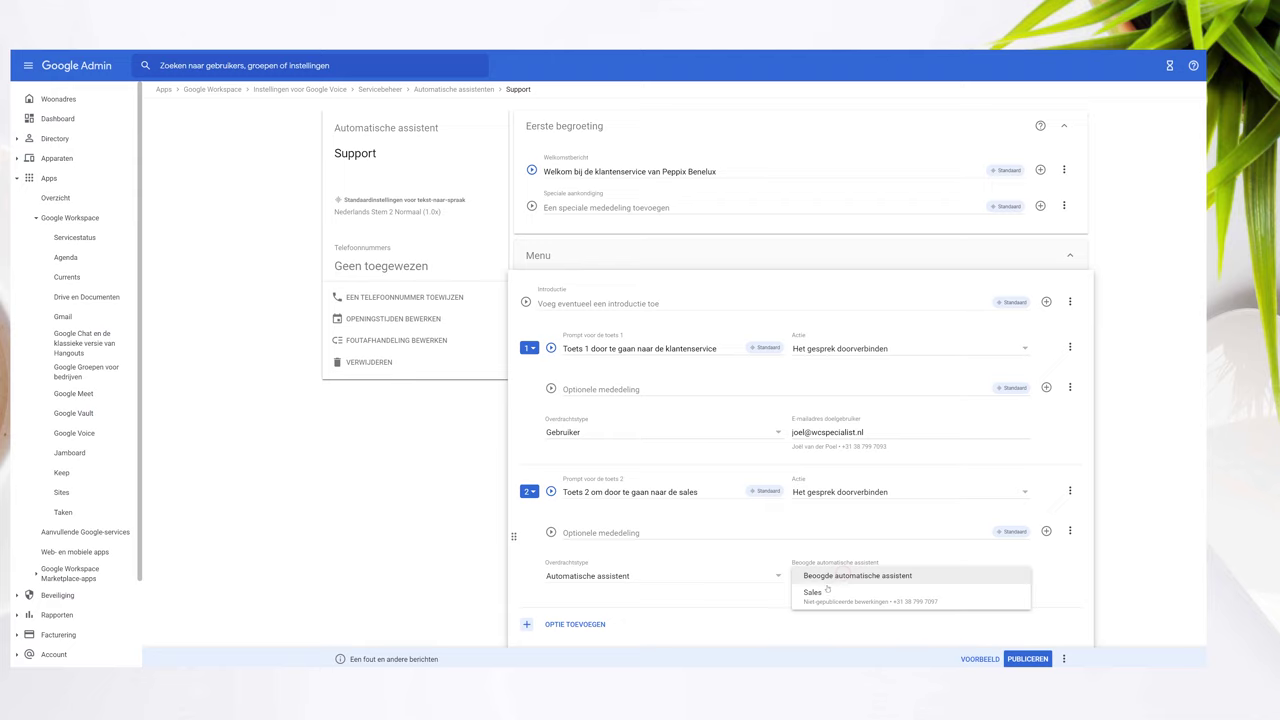
click(816, 604)
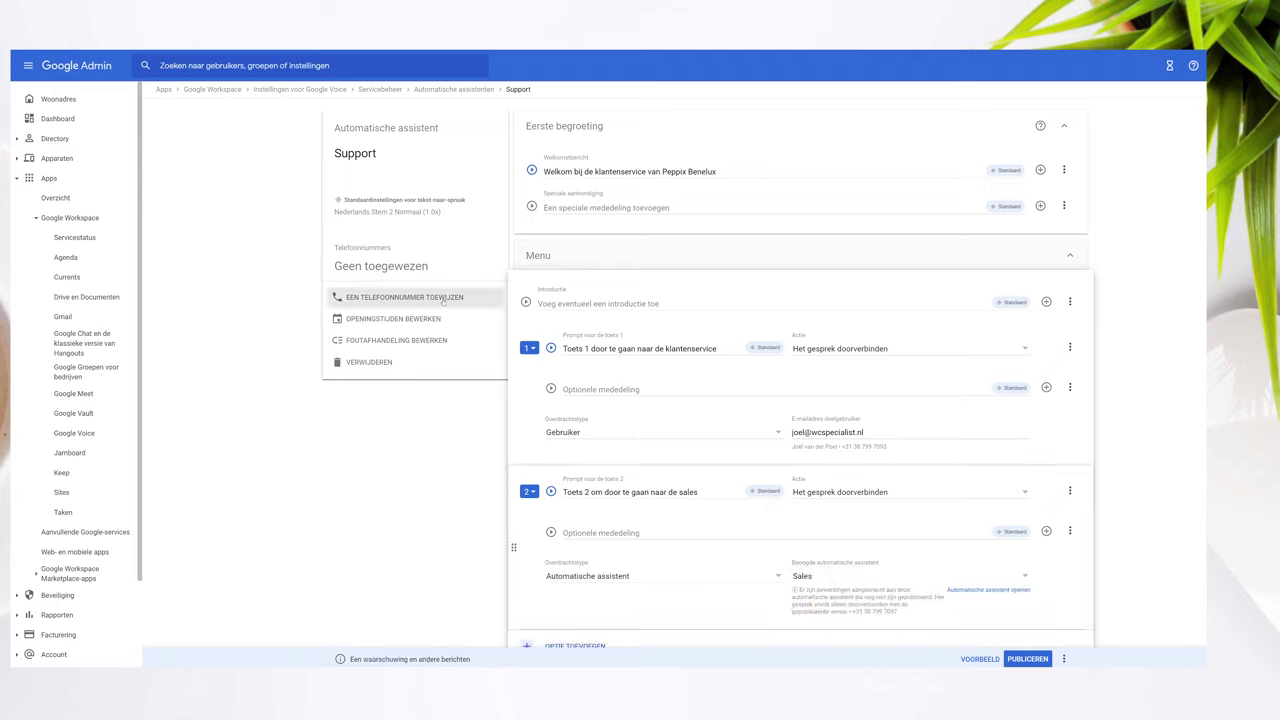
Step: Start assigning a new phone number to the Support assistant and publish its changes
click(400, 297)
click(407, 325)
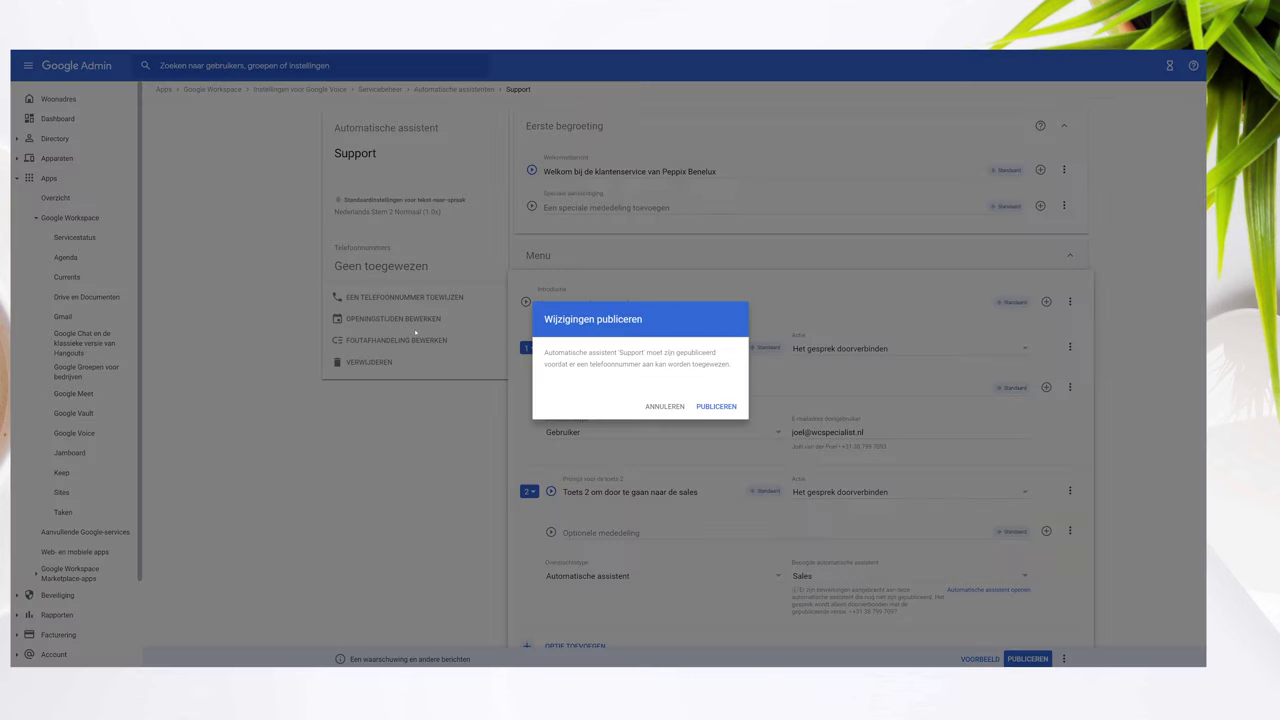
click(712, 407)
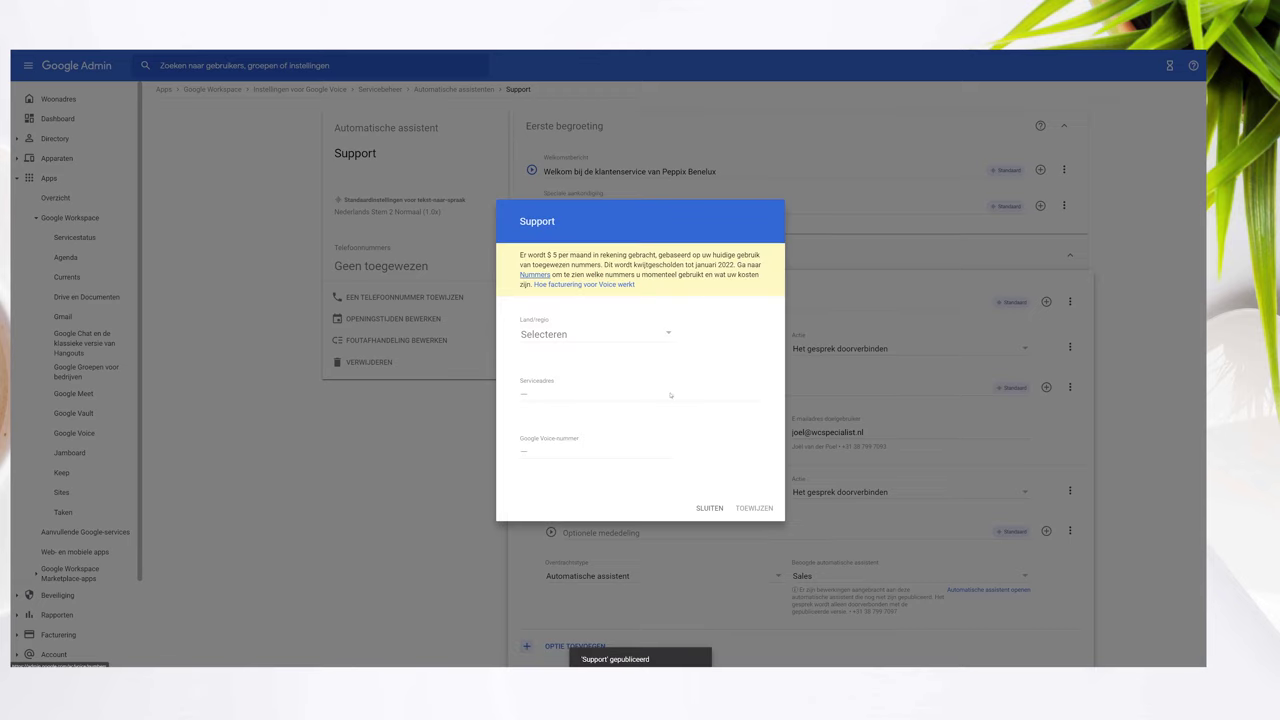
Step: Set the new number's country to Nederland and choose the suggested service address
click(640, 334)
click(575, 457)
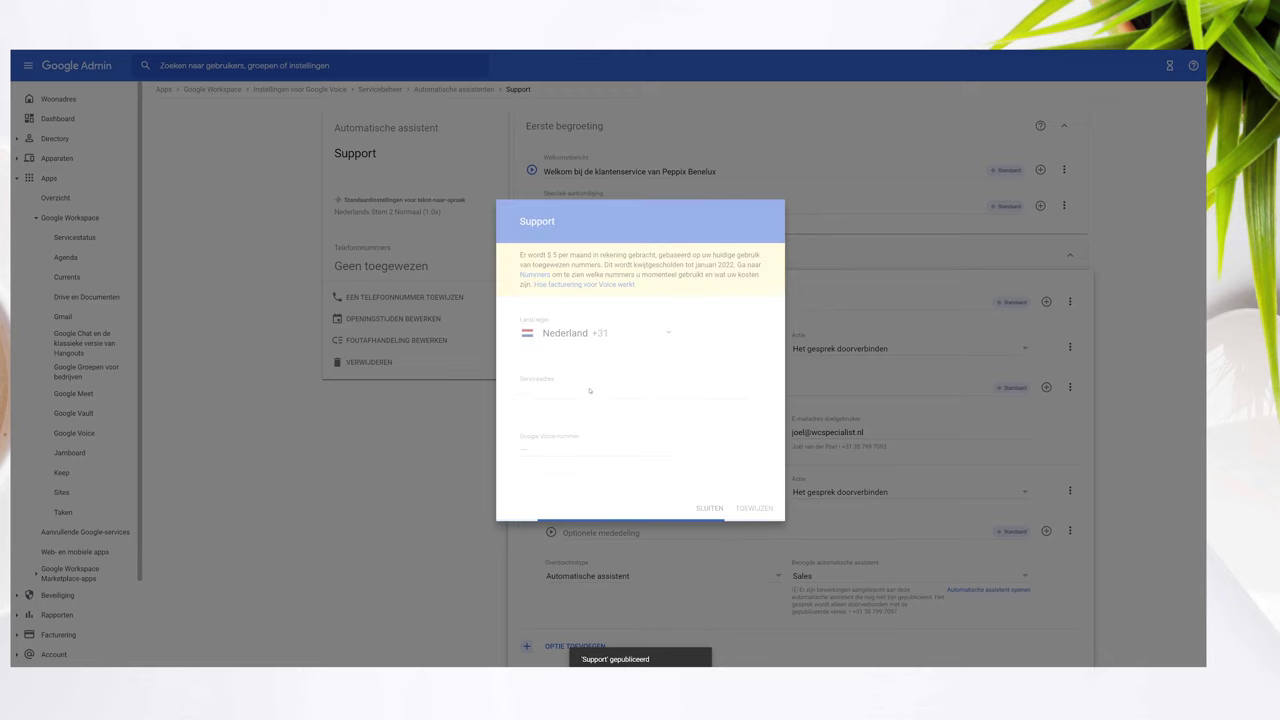
click(572, 397)
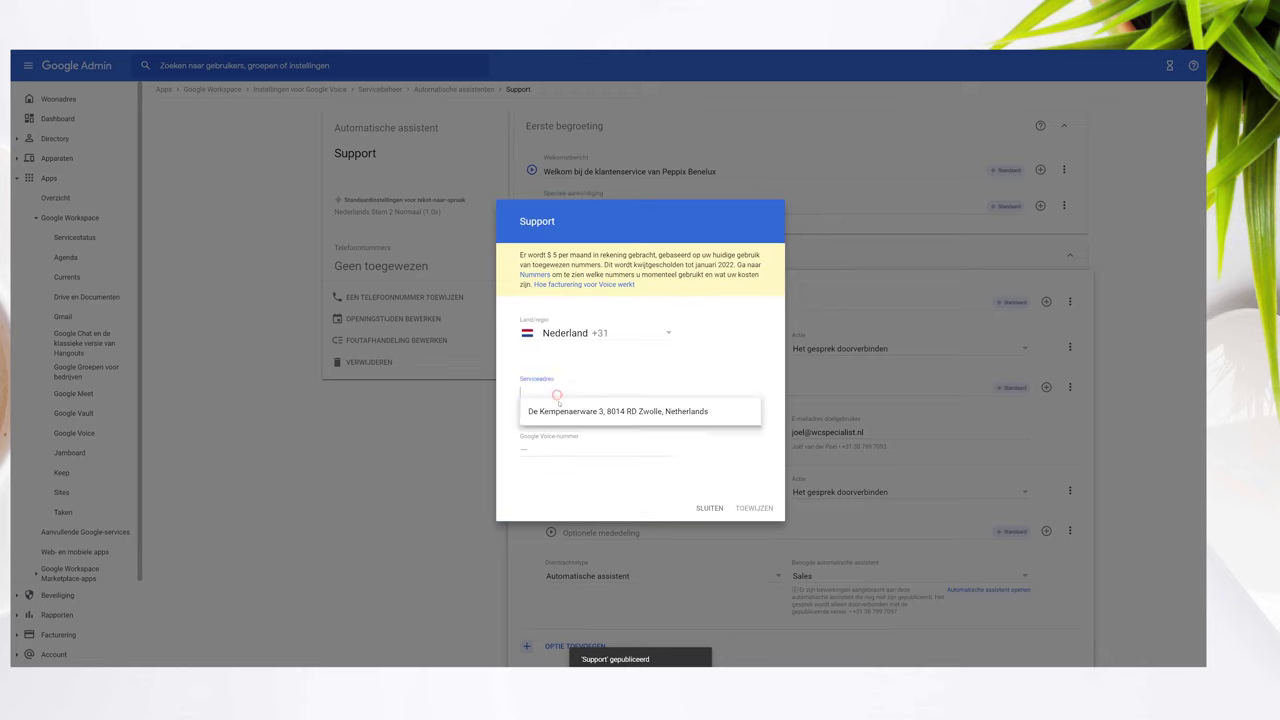
click(566, 412)
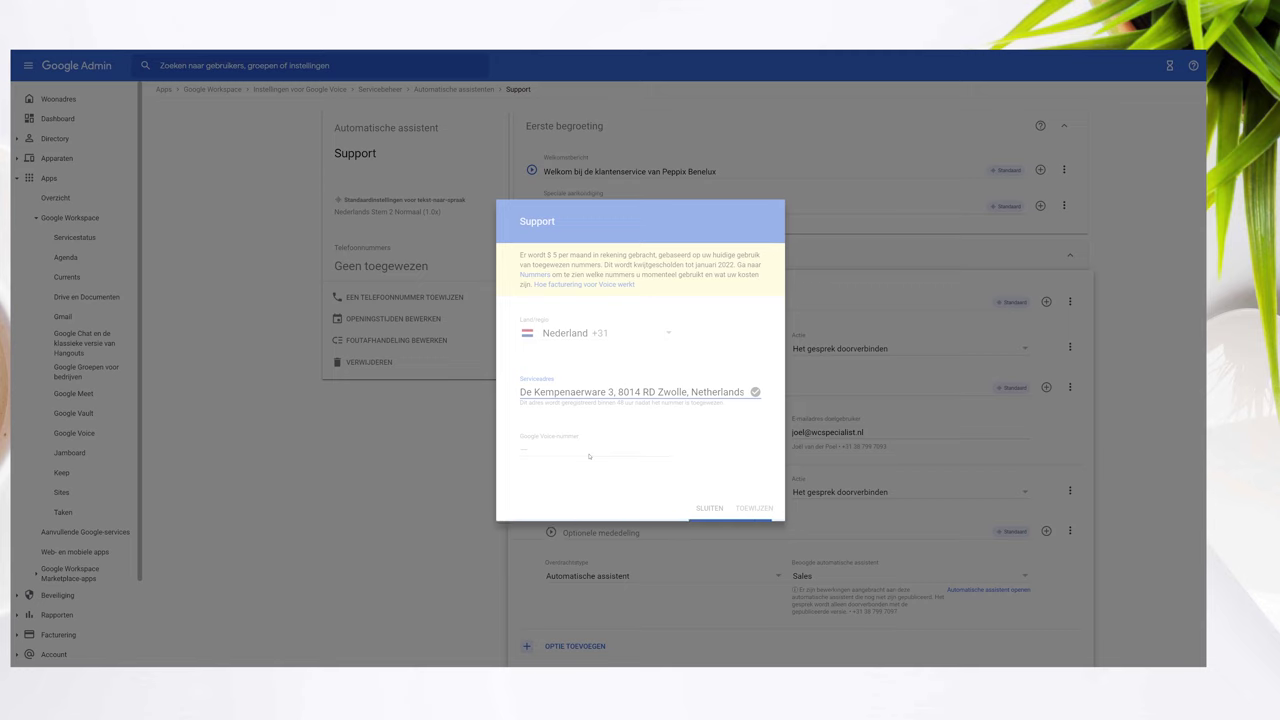
Step: Check the option to change the suggested Google Voice number, then assign the suggested number to the Support assistant
click(657, 449)
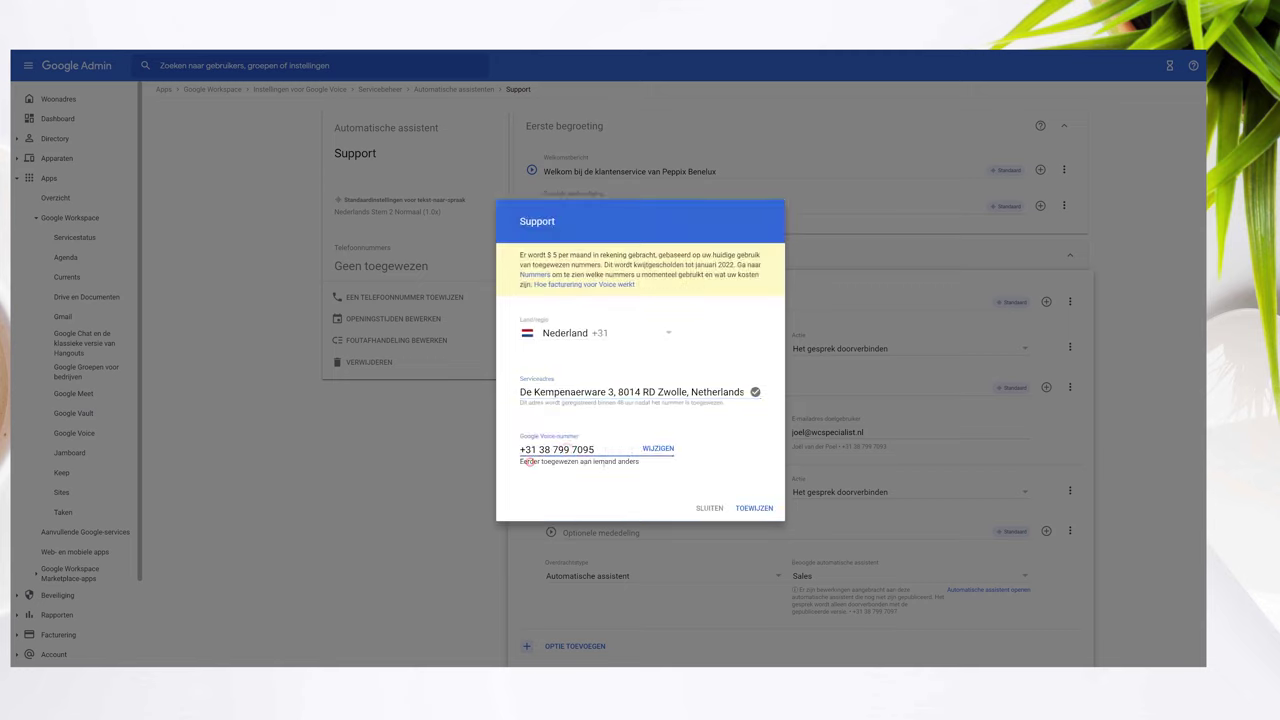
drag(530, 461, 640, 462)
click(657, 449)
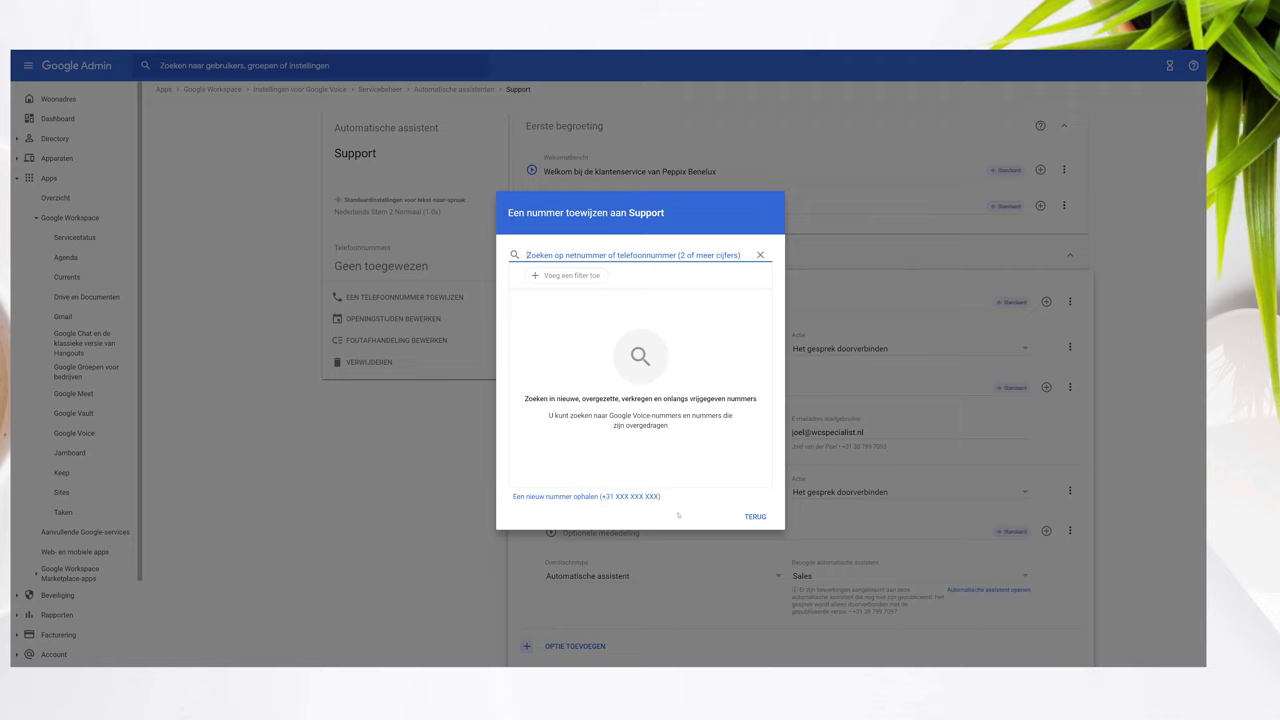
click(762, 517)
click(754, 508)
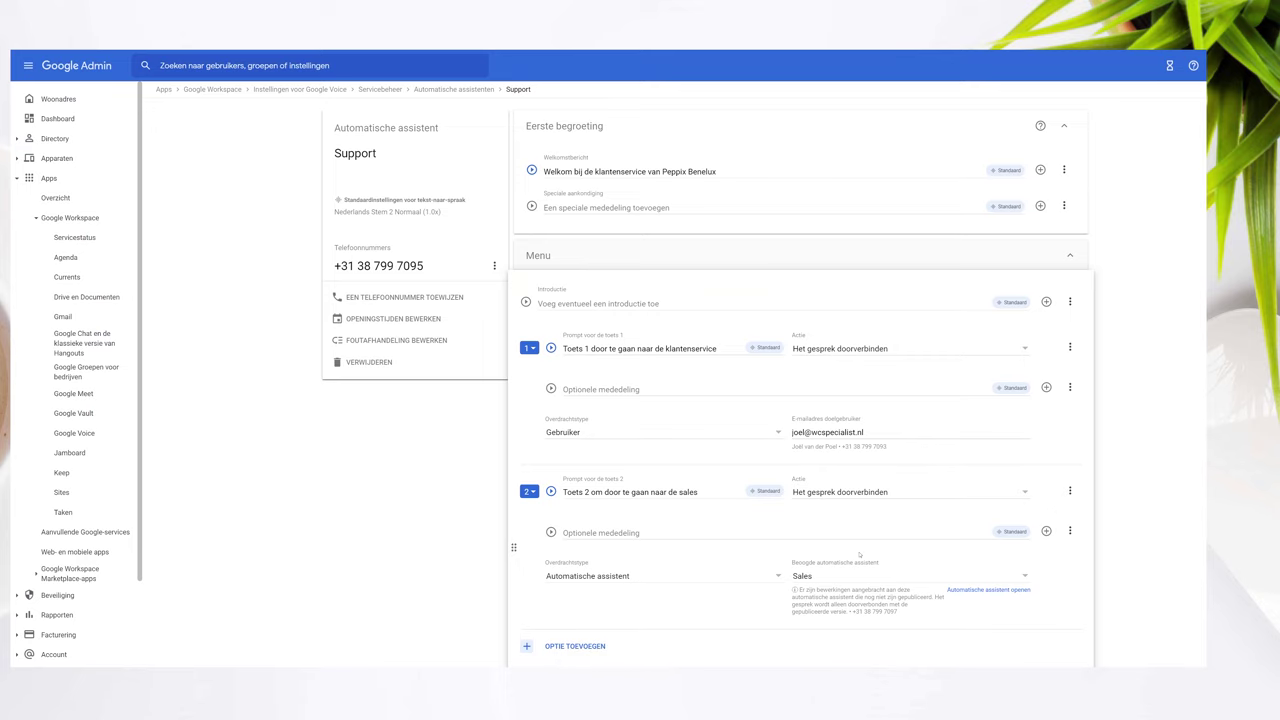
Step: Switch Support's opening hours to Aangepaste uren and set the start time to 08:00 for Maandag through Vrijdag
click(465, 318)
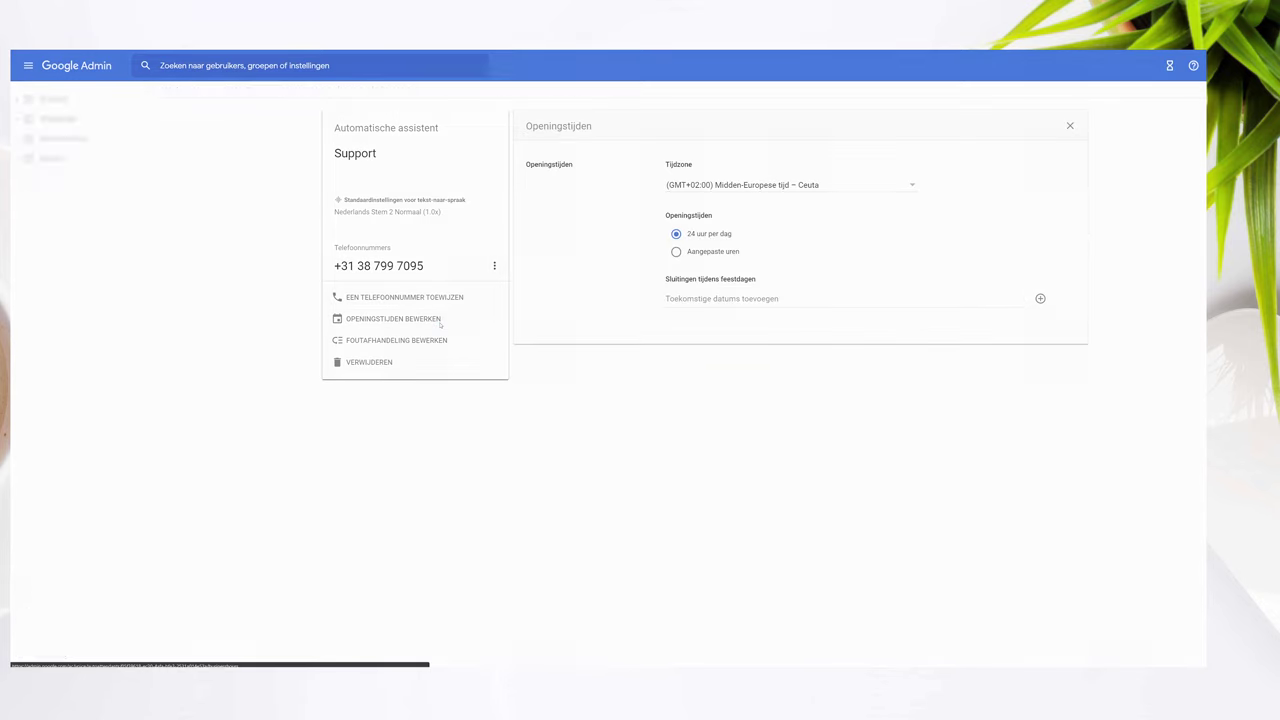
click(677, 252)
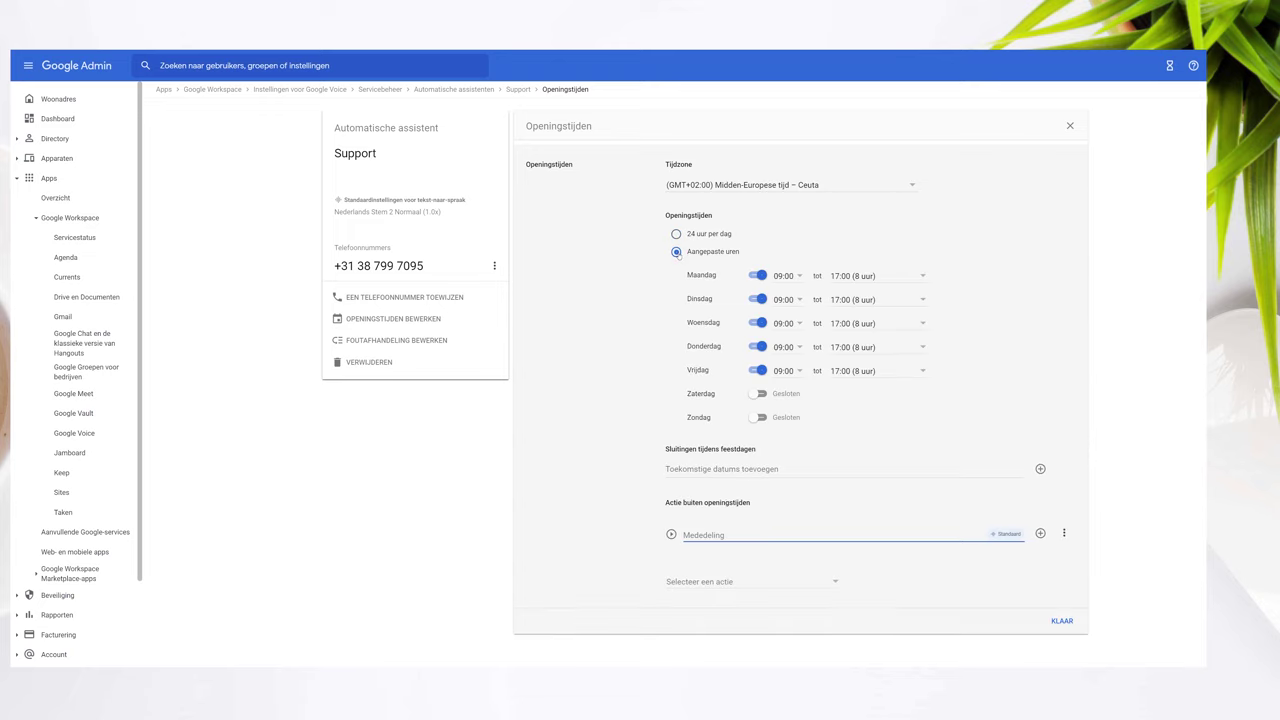
click(781, 277)
click(789, 243)
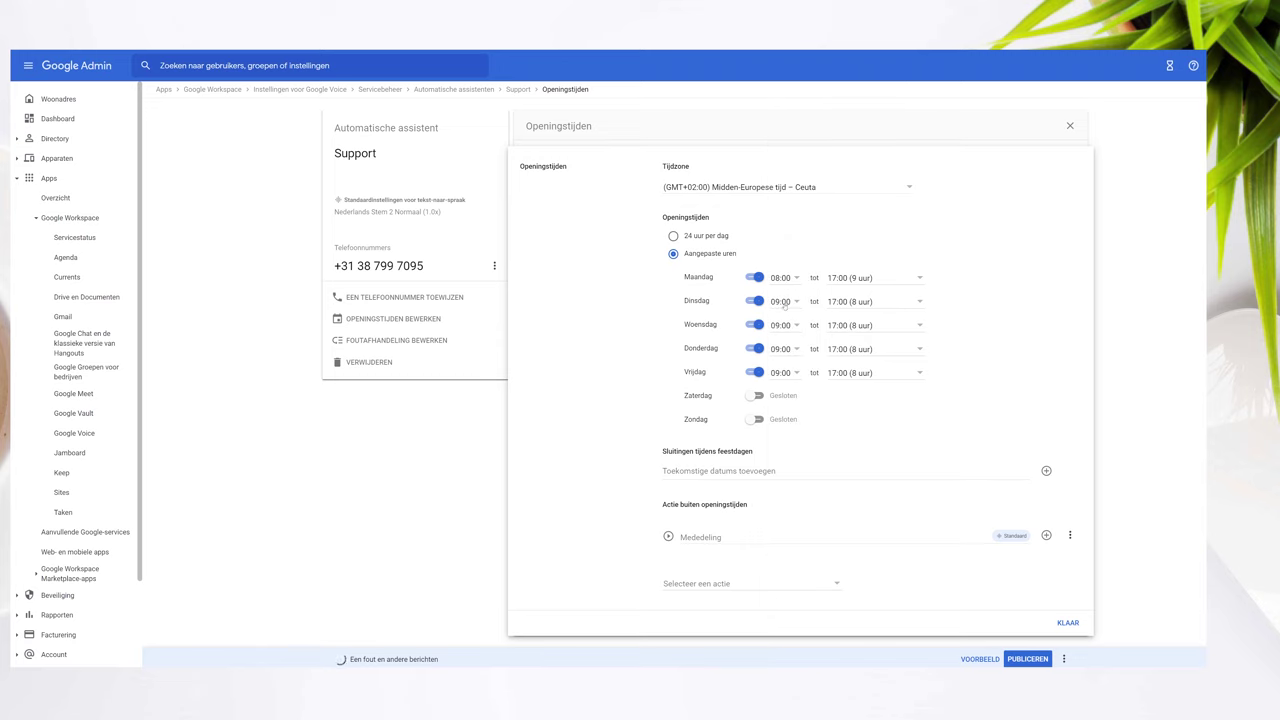
click(781, 301)
click(790, 267)
click(781, 325)
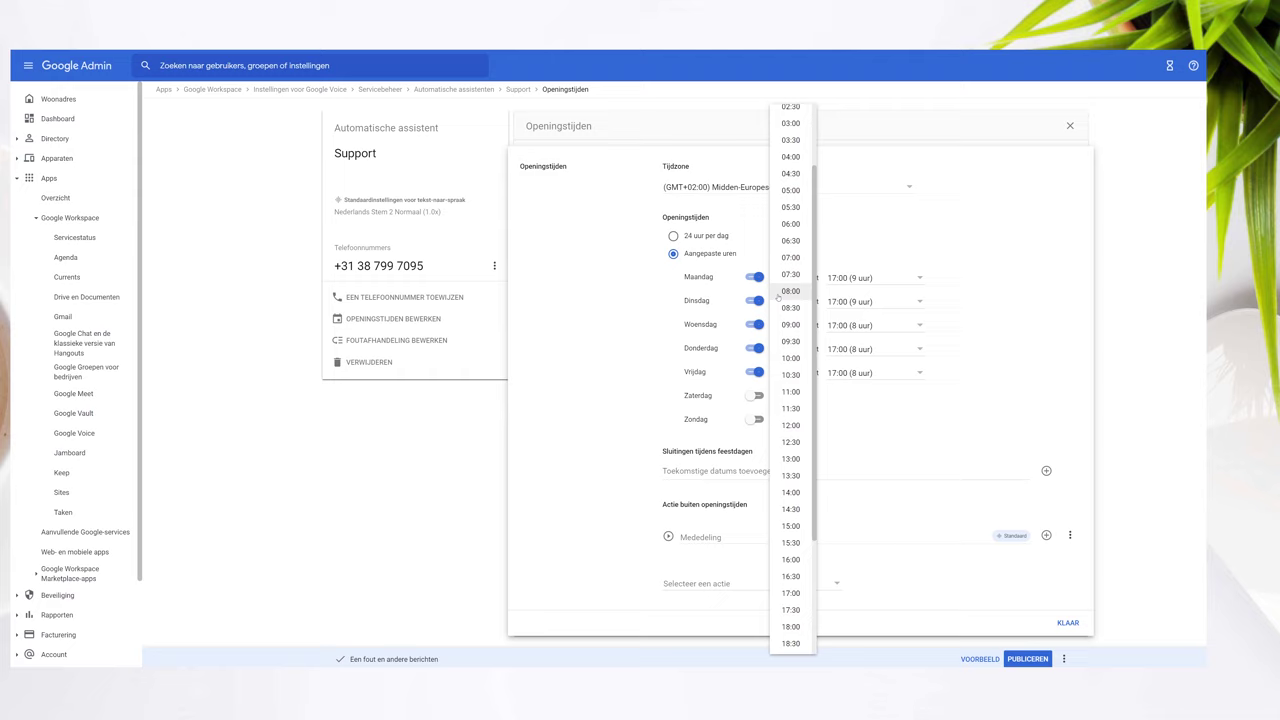
click(790, 290)
click(781, 349)
click(790, 315)
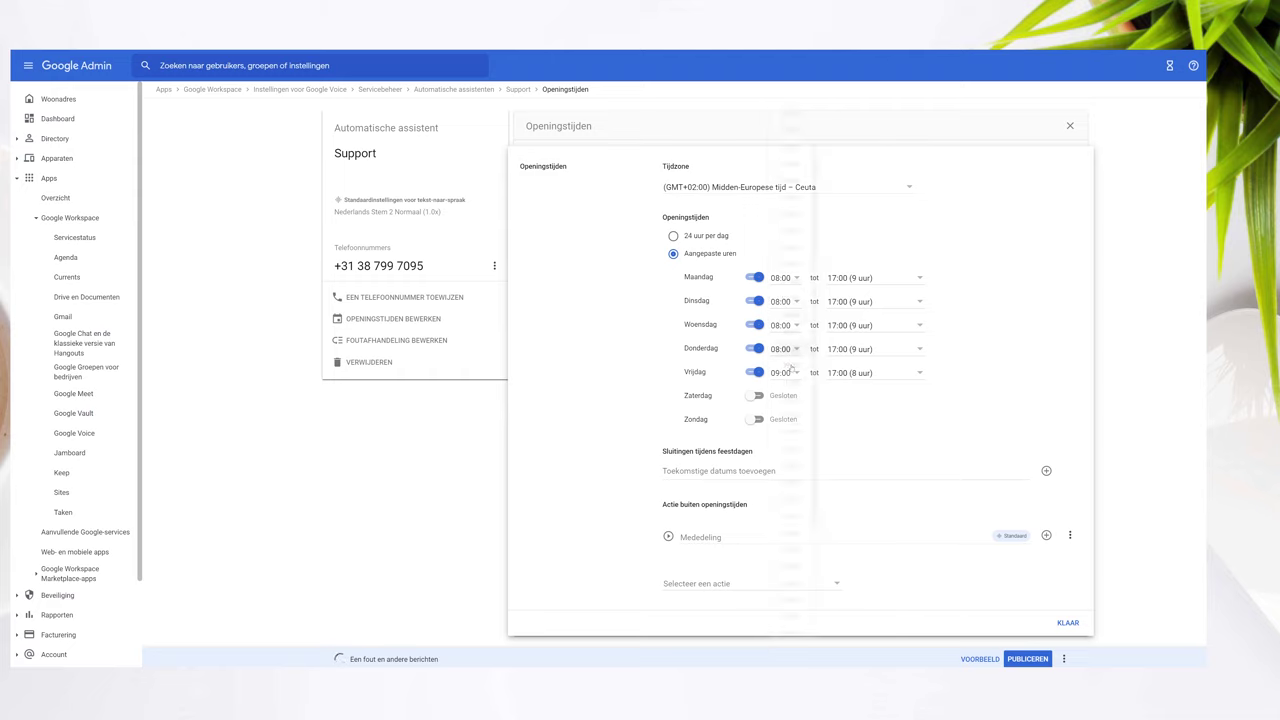
click(781, 372)
click(790, 339)
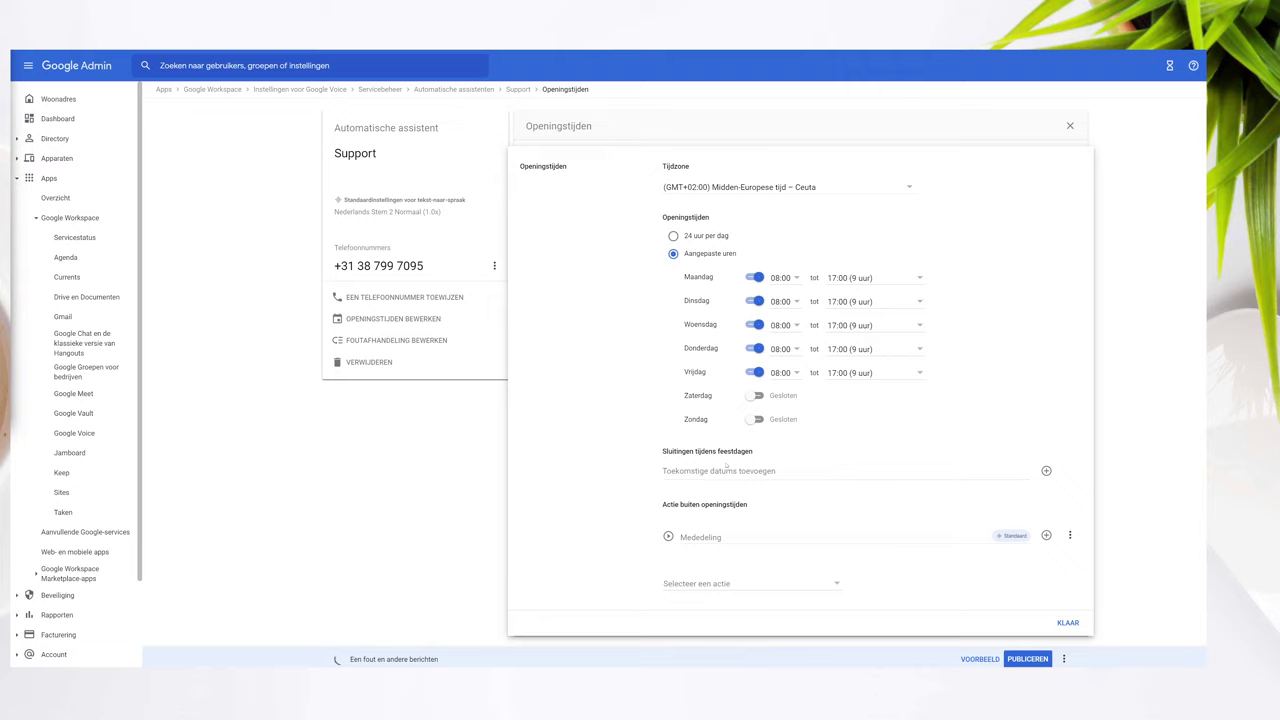
Step: Enter the out-of-hours message starting "Welkom bij de klantenservice van Peppix Benelux. We zijn nu niet bereikbaar." and set the action to Naar voicemail sturen
click(725, 536)
text(Welkom bij de klantenservice van Peppix Benelux. We zijn nu niet bereikbaar. Je kunt ons bereiken van maandag tot en met vrijdag van 8 tot 5 uur. Wil je een storing doorgeven, ga dan naar peppix.nl/storing. Je kunt ook een voicemail inspreken na de toon. Dan bellen wij je zo snel mogelijk terug.)
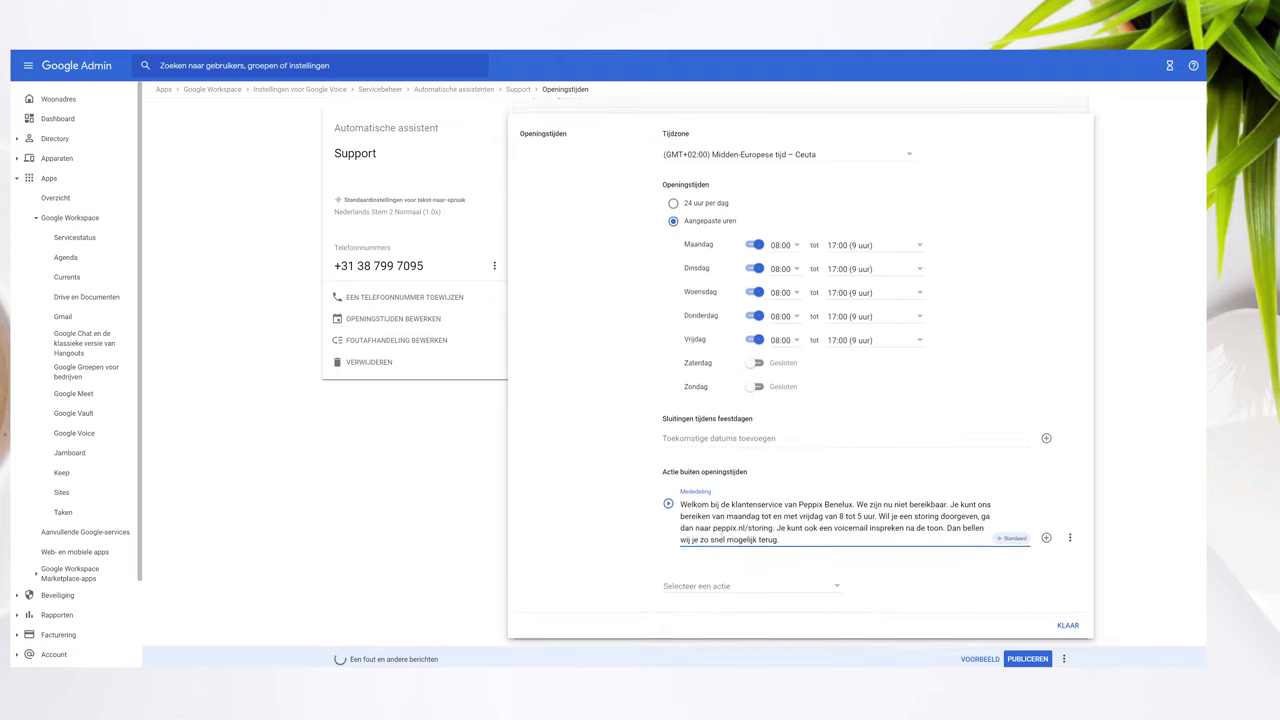
click(807, 580)
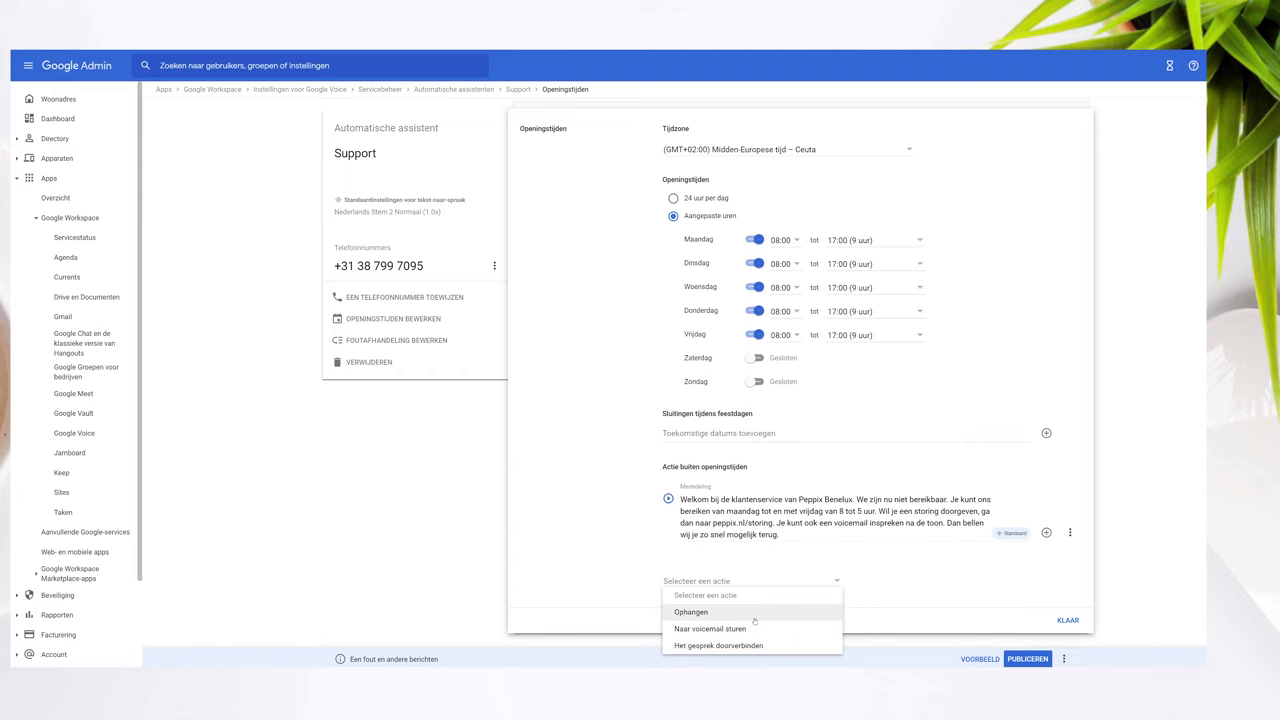
click(700, 628)
Step: Add the voicemail recipient's e-mail and enter the same "Welkom bij de klantenservice van Peppix Benelux..." out-of-hours message as the voicemail greeting
click(722, 566)
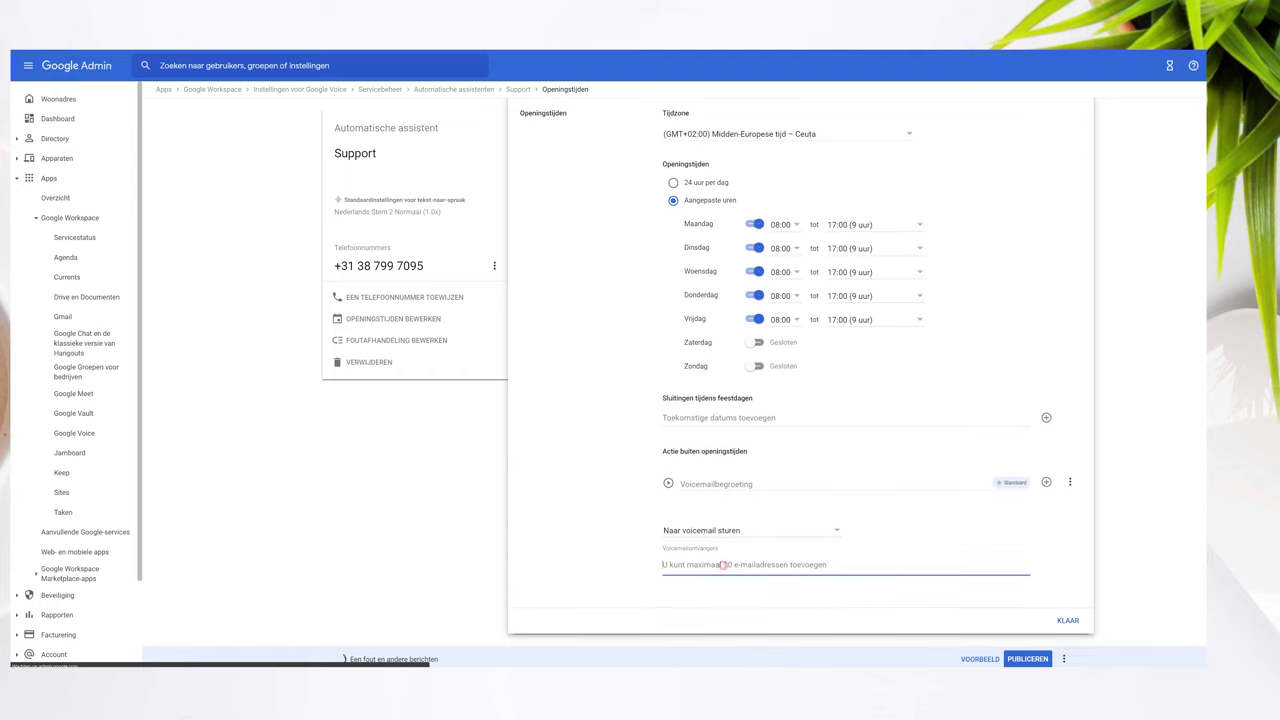
click(720, 590)
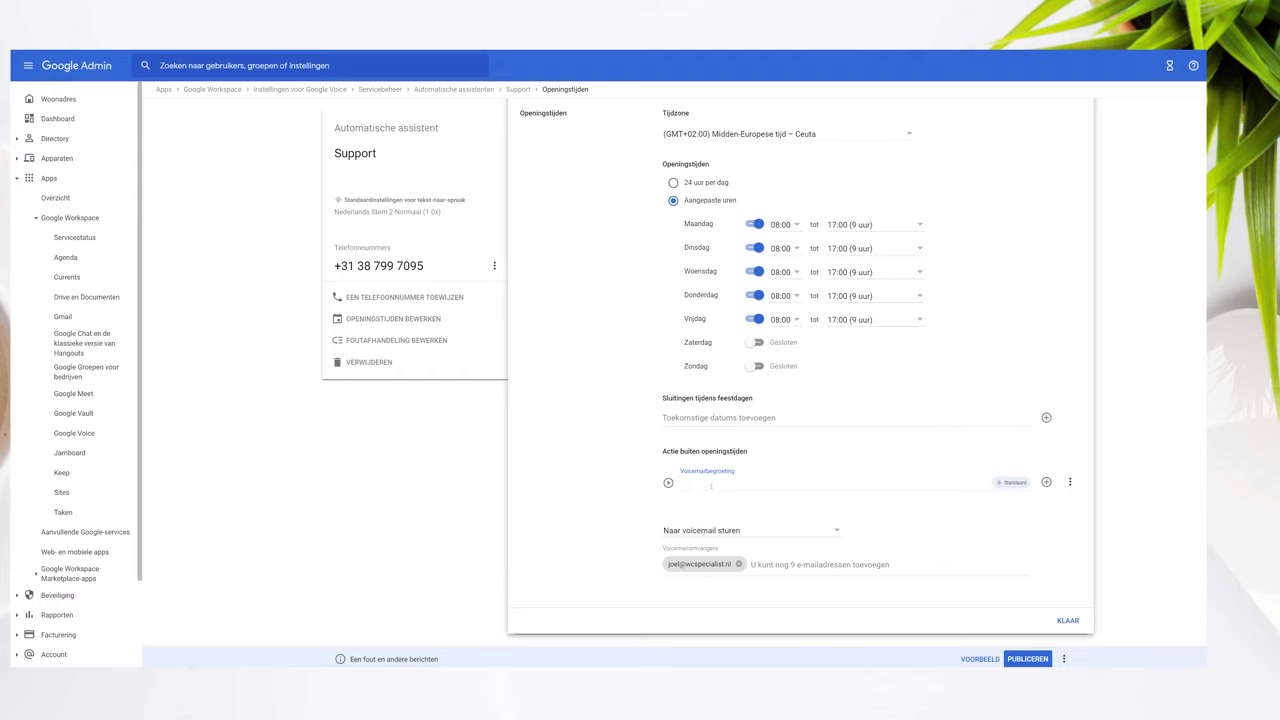
text(Welkom bij de klantenservice van Peppix Benelux. We zijn nu niet bereikbaar. Je kunt ons bereiken van maandag tot en met vrijdag van 8 tot 5 uur. Wil je een storing doorgeven, ga dan naar peppix.nl/storing. Je kunt ook een voicemail inspreken na de toon. Dan bellen wij je zo snel mogelijk terug.)
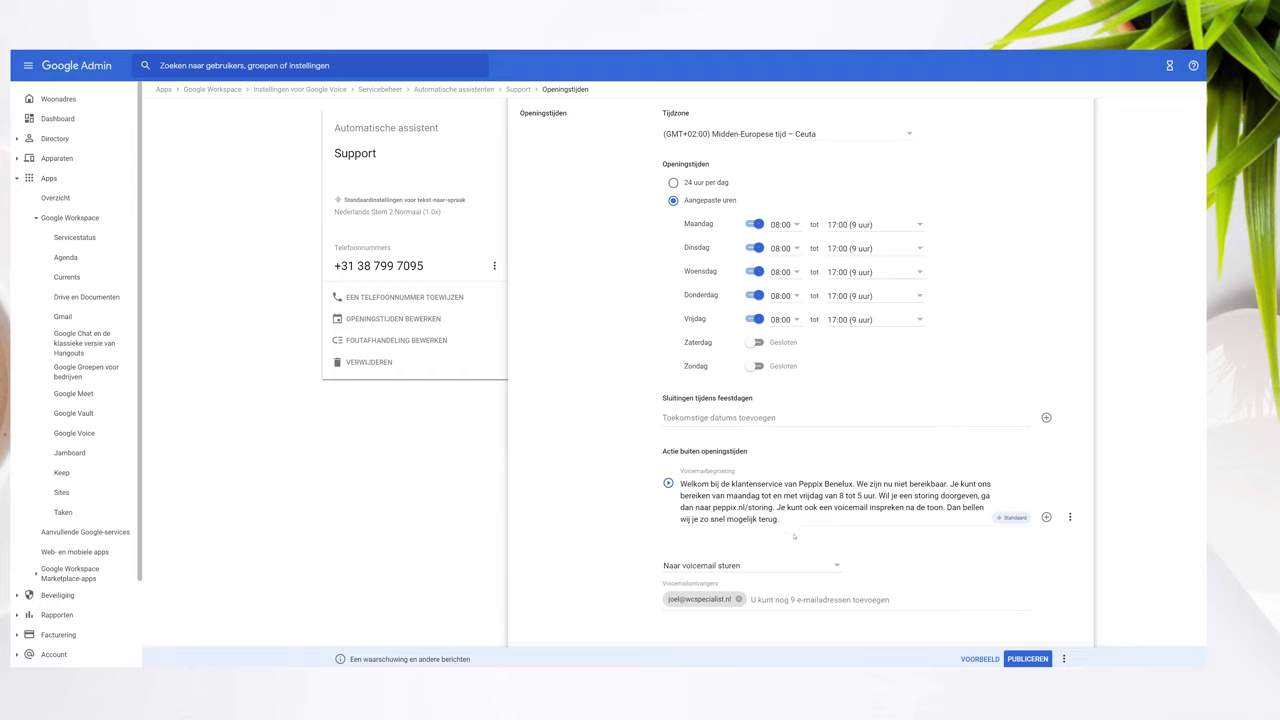
Step: Copy and clear the voicemail greeting, look at the other out-of-hours actions, and paste the greeting text back
drag(796, 522, 679, 483)
key(ctrl+c)
key(BackSpace)
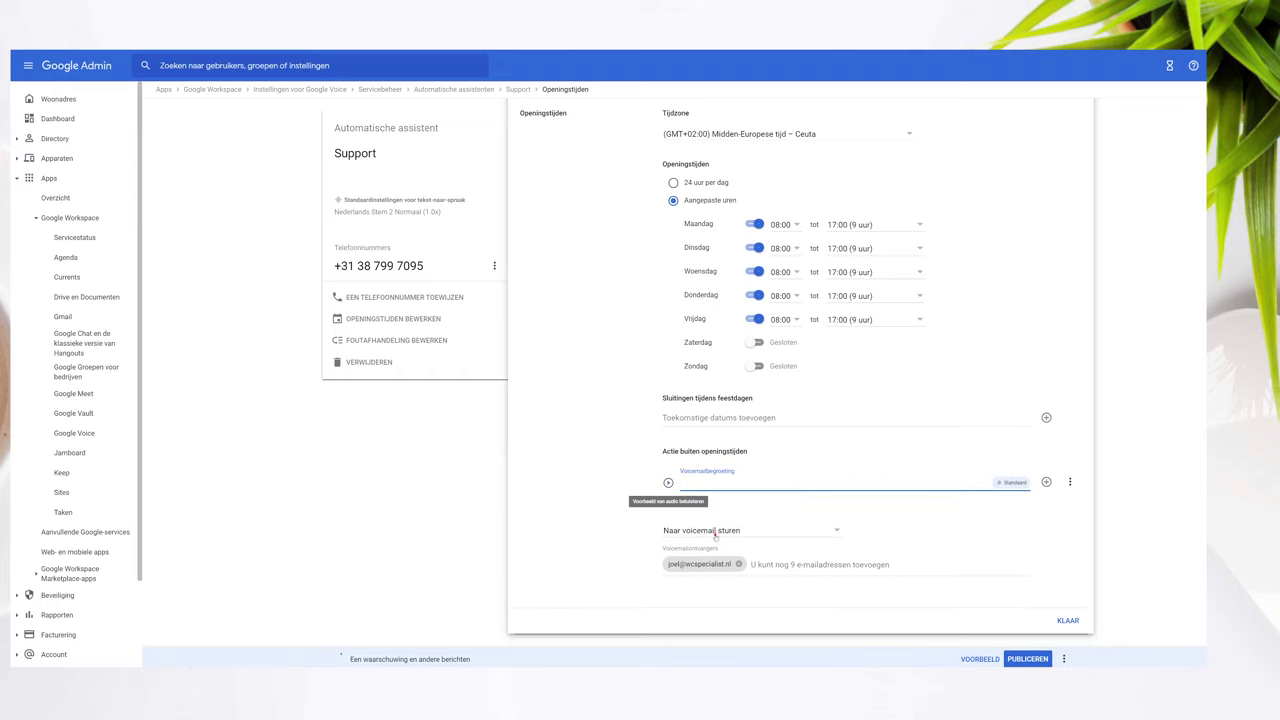
click(715, 531)
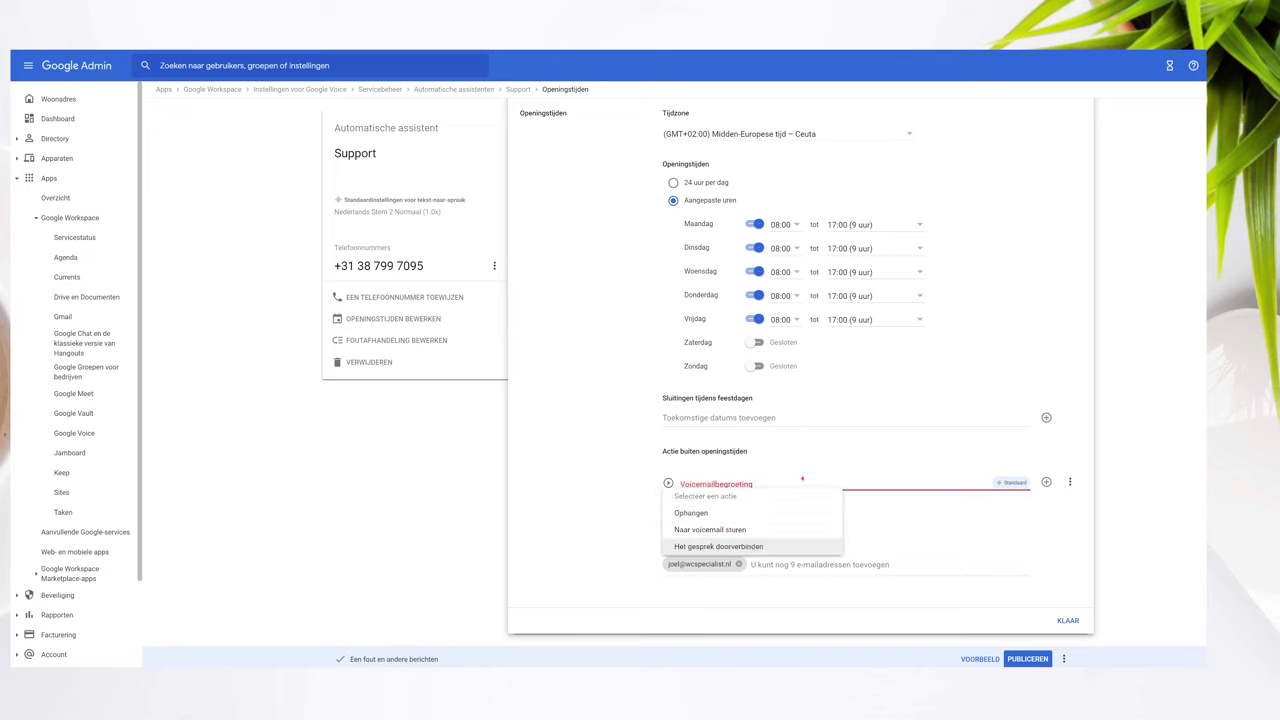
click(843, 488)
key(ctrl+v)
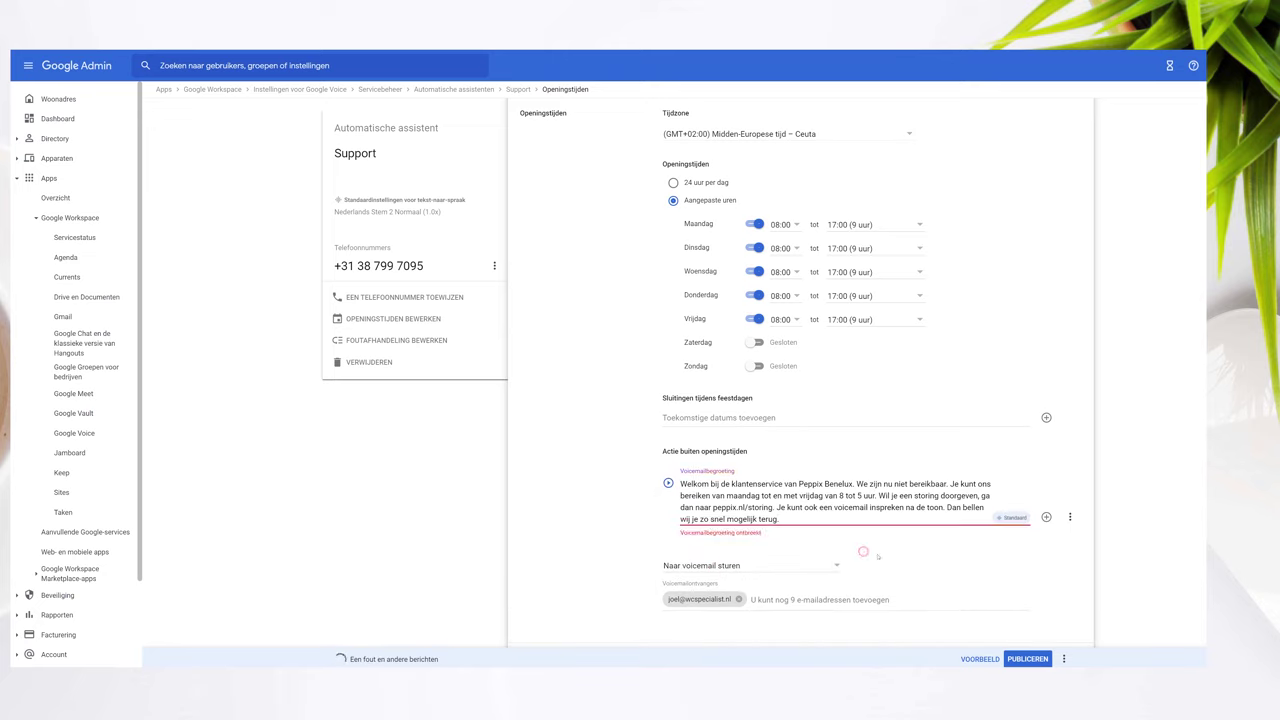
Step: Publish the opening hours changes, finish editing them and return to the Support assistant's overview
click(1024, 655)
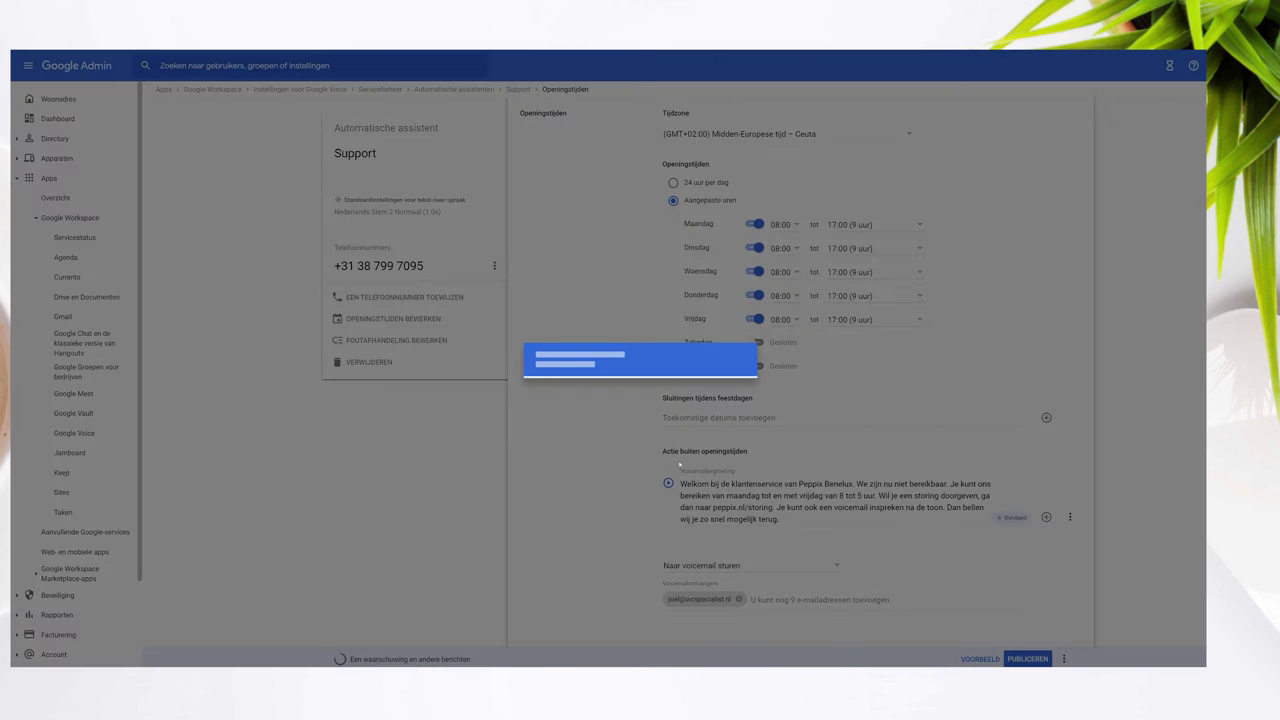
click(726, 403)
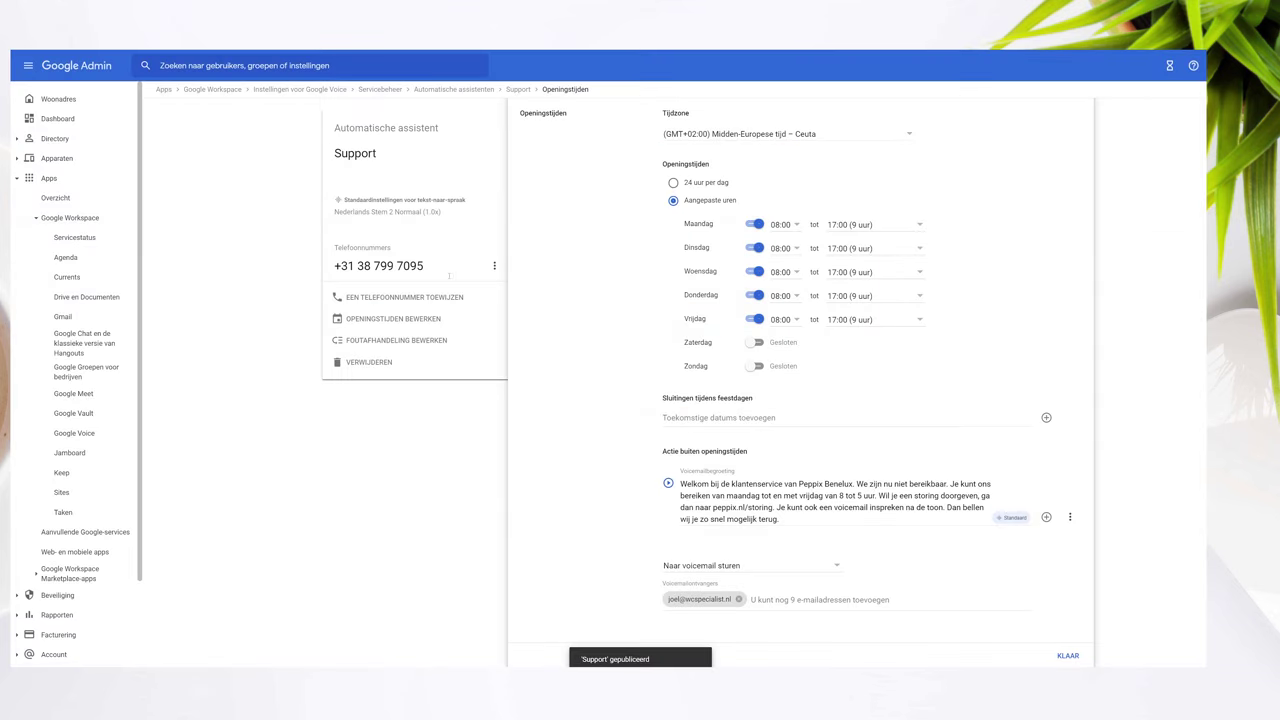
scroll(870, 600, down, 1)
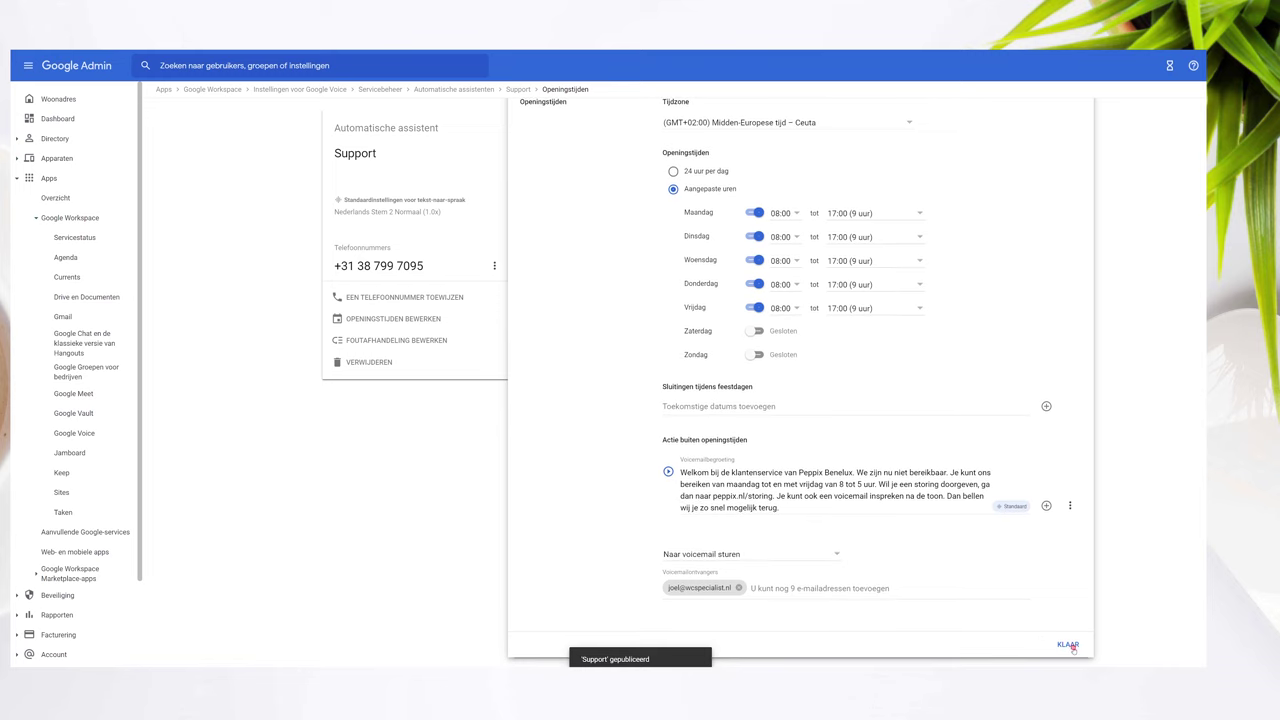
click(1068, 645)
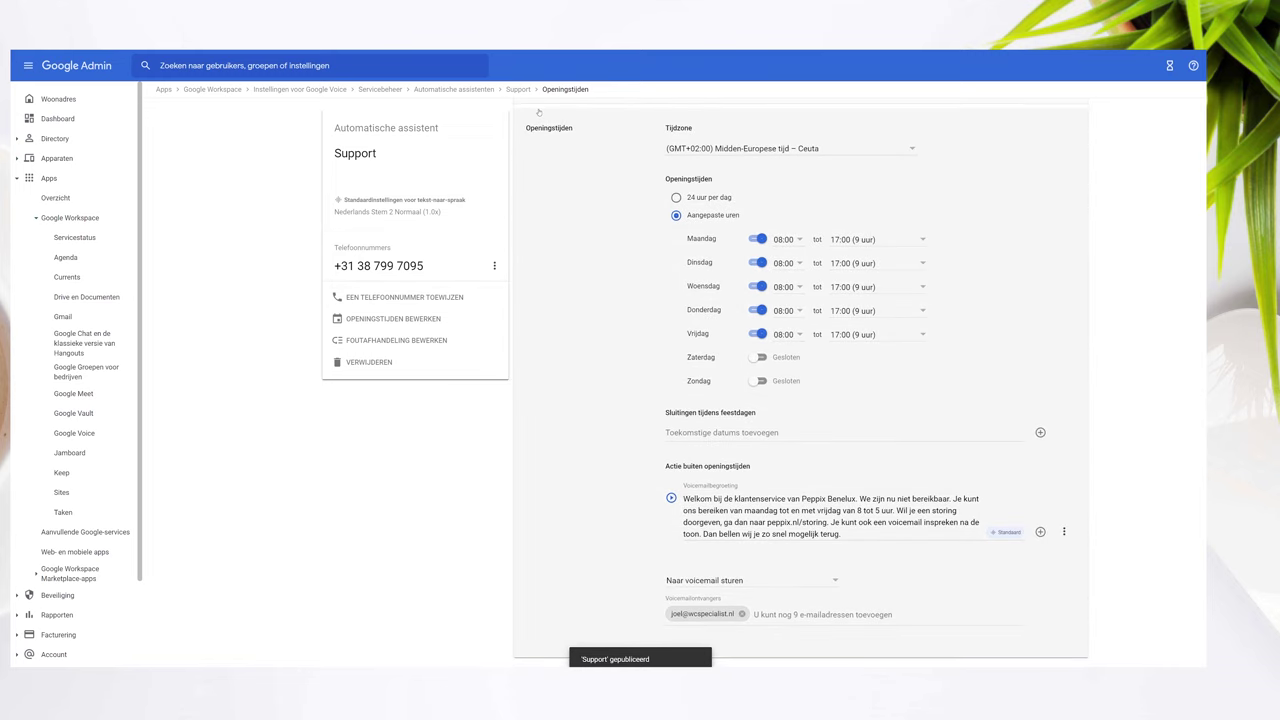
click(510, 90)
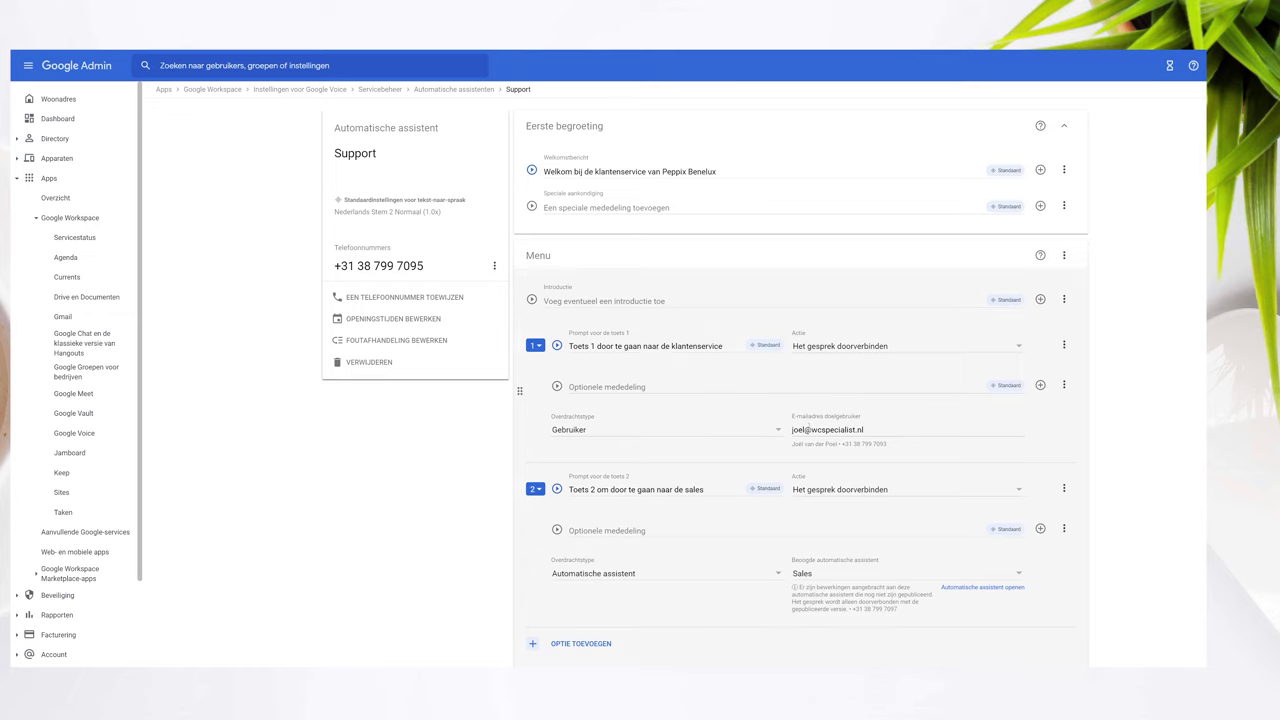
Step: Change key 1's transfer type to Belgroep and choose Support as the target ring group
click(681, 431)
click(651, 446)
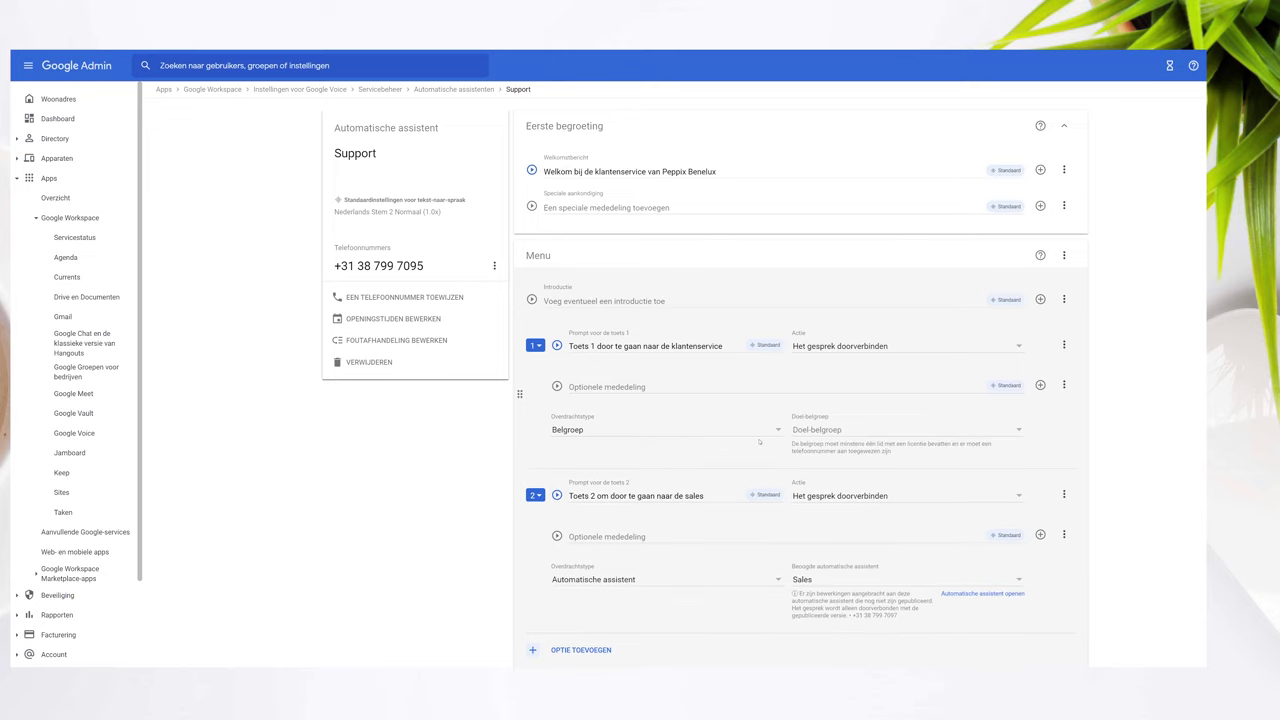
click(830, 430)
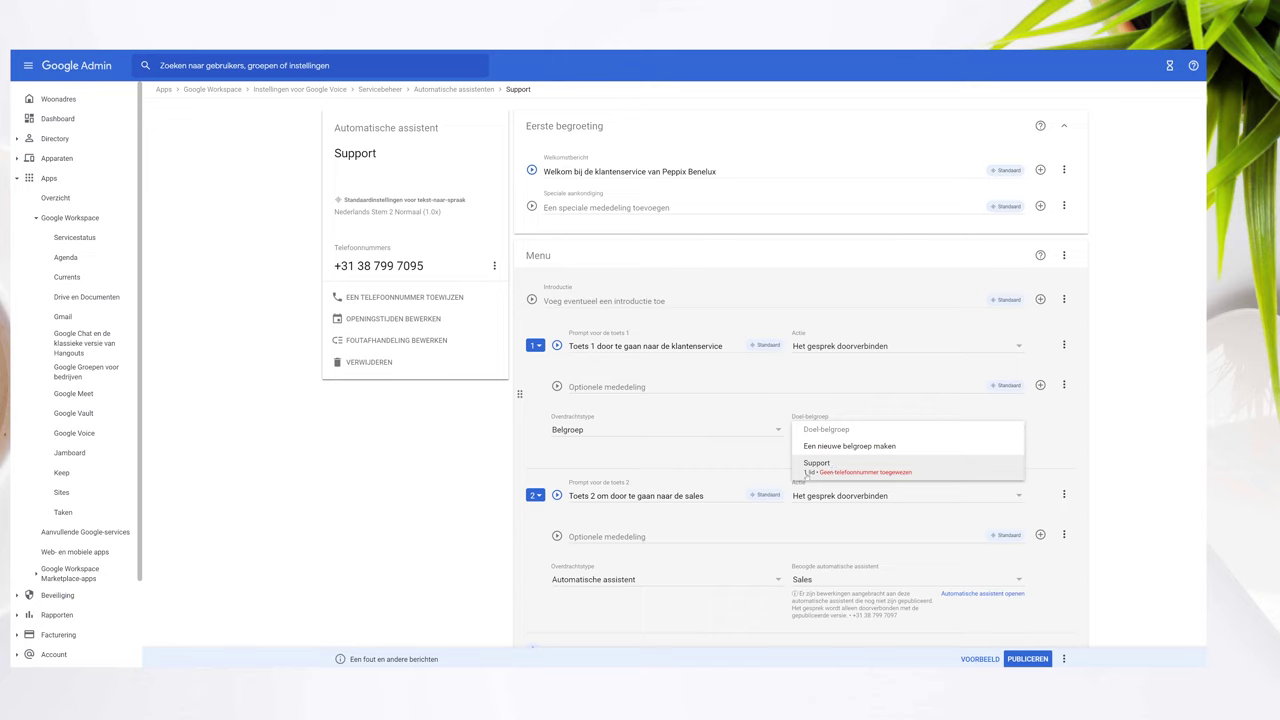
click(818, 466)
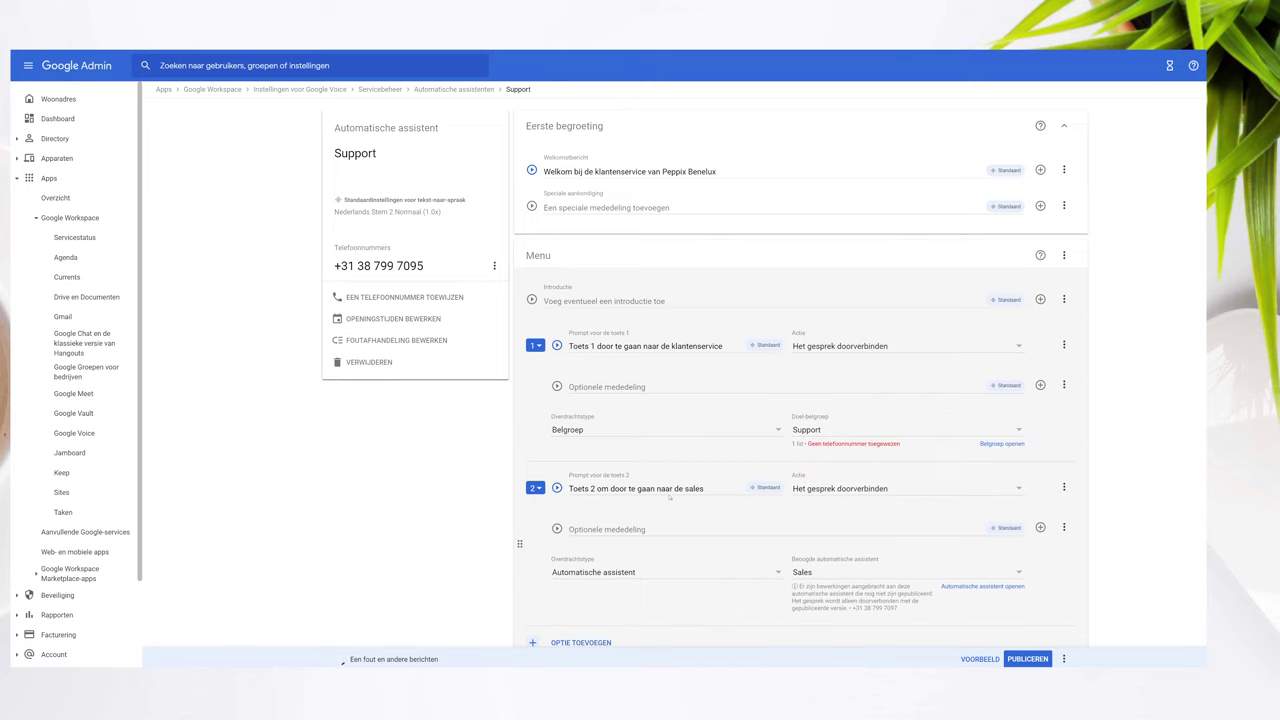